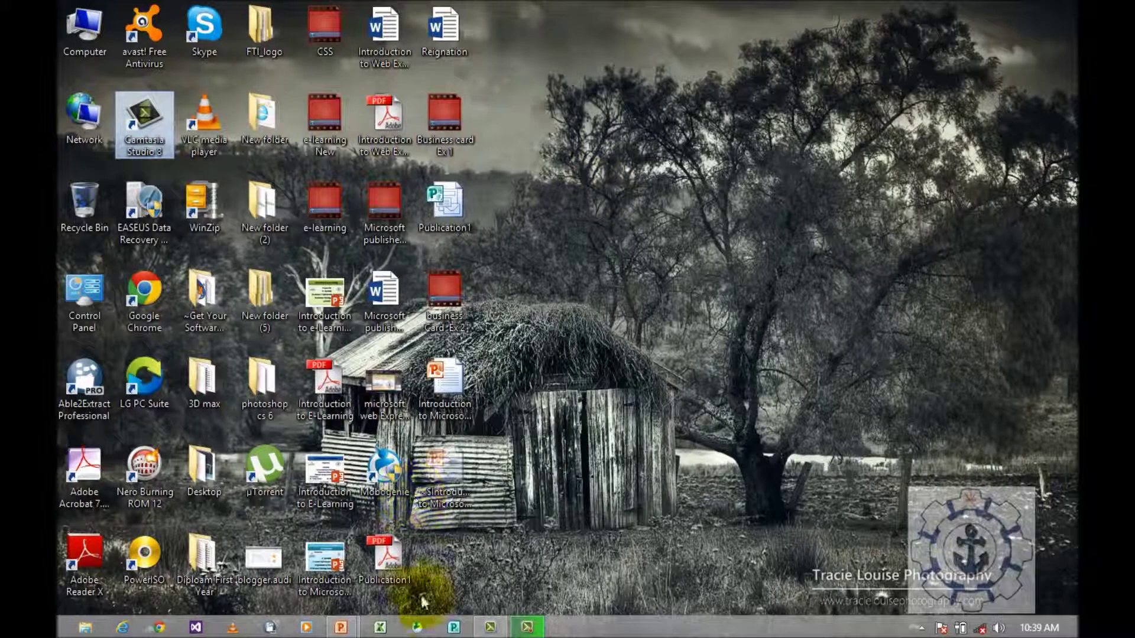
Launch Microsoft Publisher 2010 from its taskbar button.
{"action": "left_click", "coordinate": [453, 628]}
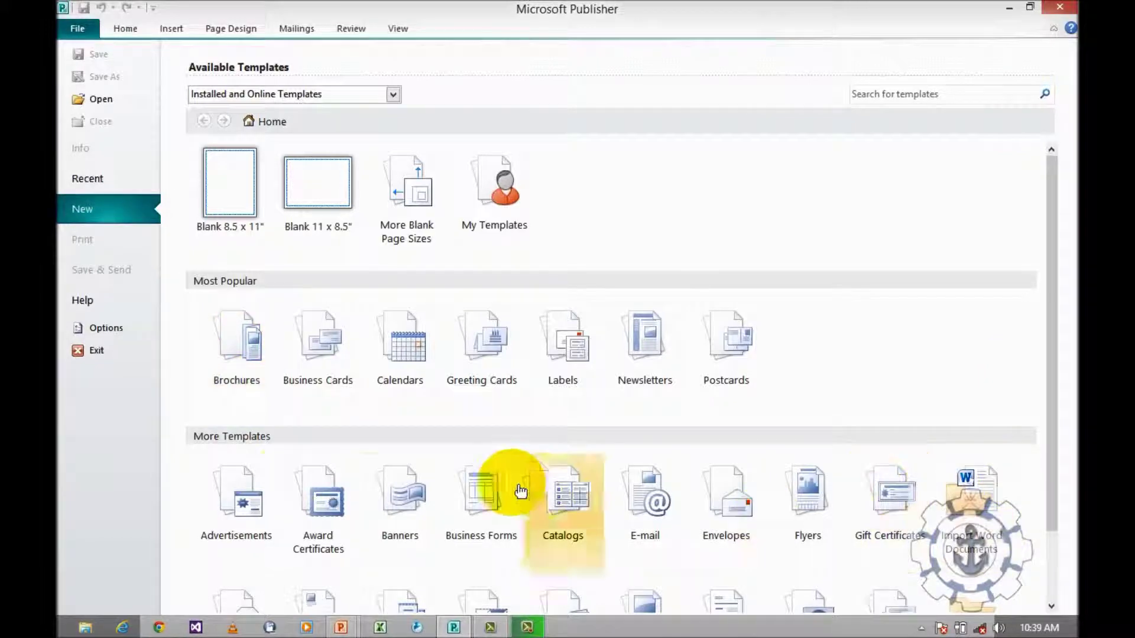
Create a blank 8.5 x 11" publication and collapse the ribbon to tab names only.
{"action": "double_click", "coordinate": [230, 201]}
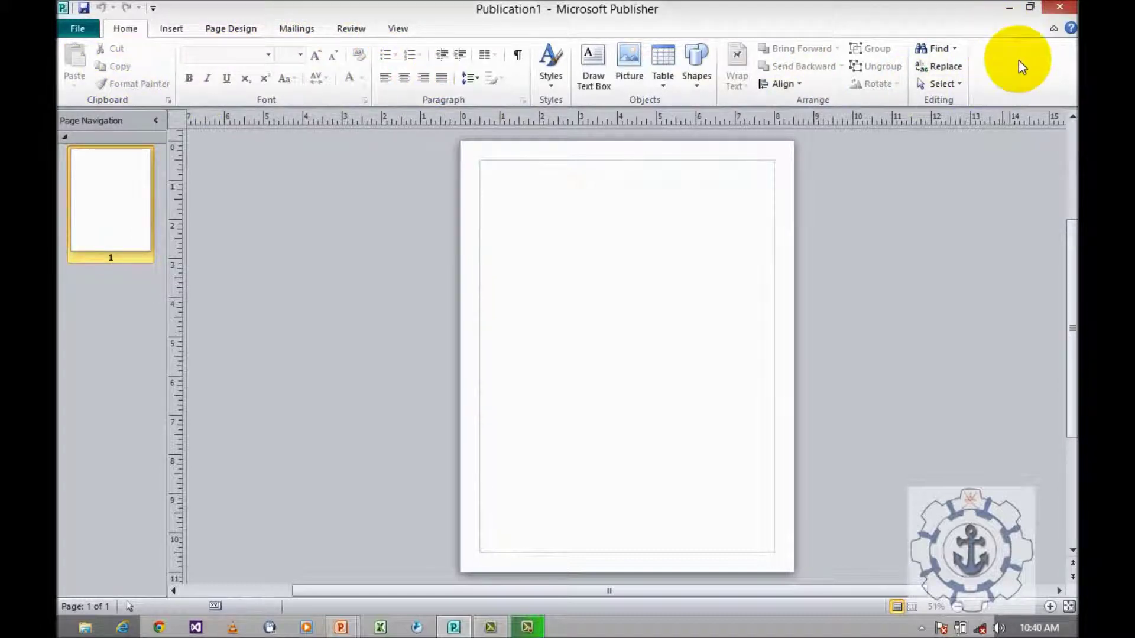
{"action": "left_click", "coordinate": [1051, 28]}
{"action": "left_click", "coordinate": [1051, 29]}
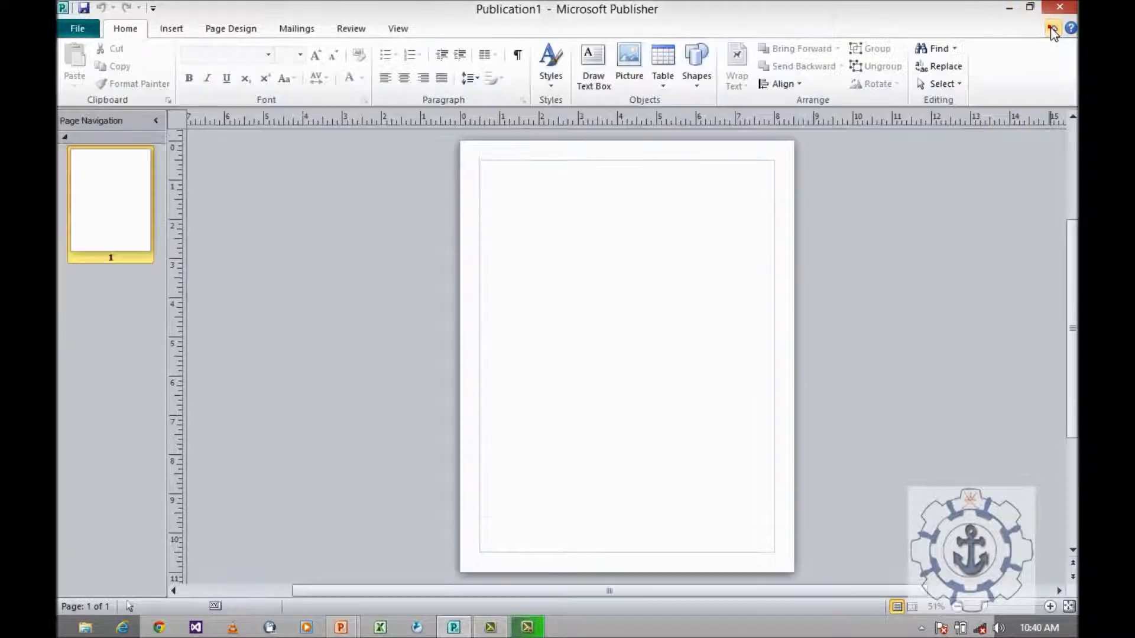
{"action": "left_click", "coordinate": [1051, 27]}
{"action": "left_click", "coordinate": [1051, 28]}
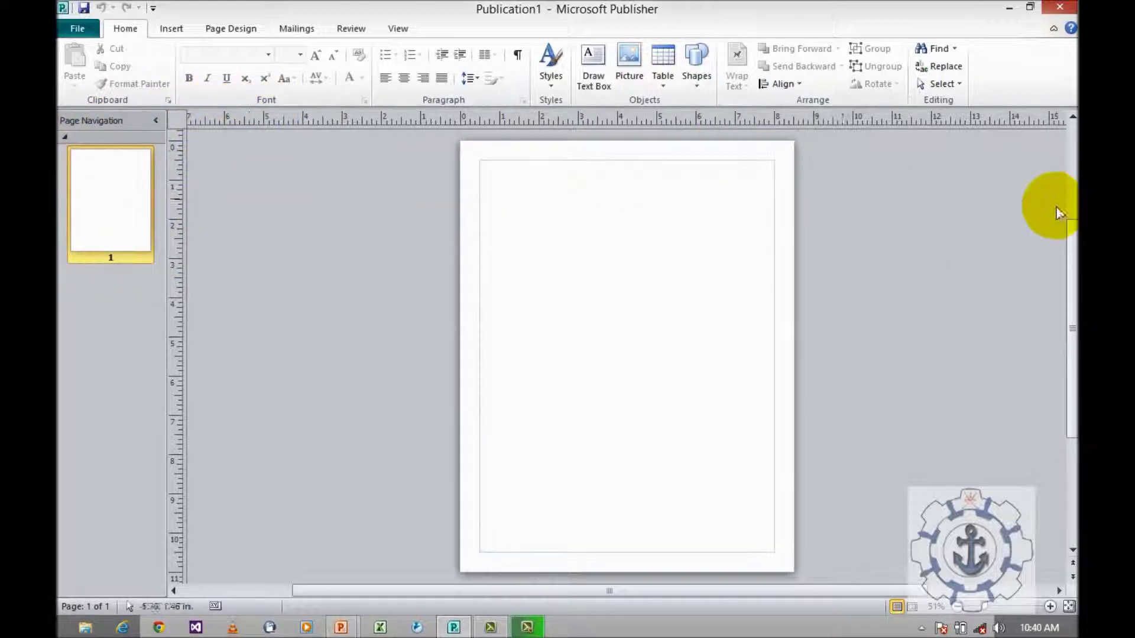
{"action": "left_click_drag", "start_coordinate": [1073, 260], "coordinate": [1071, 337]}
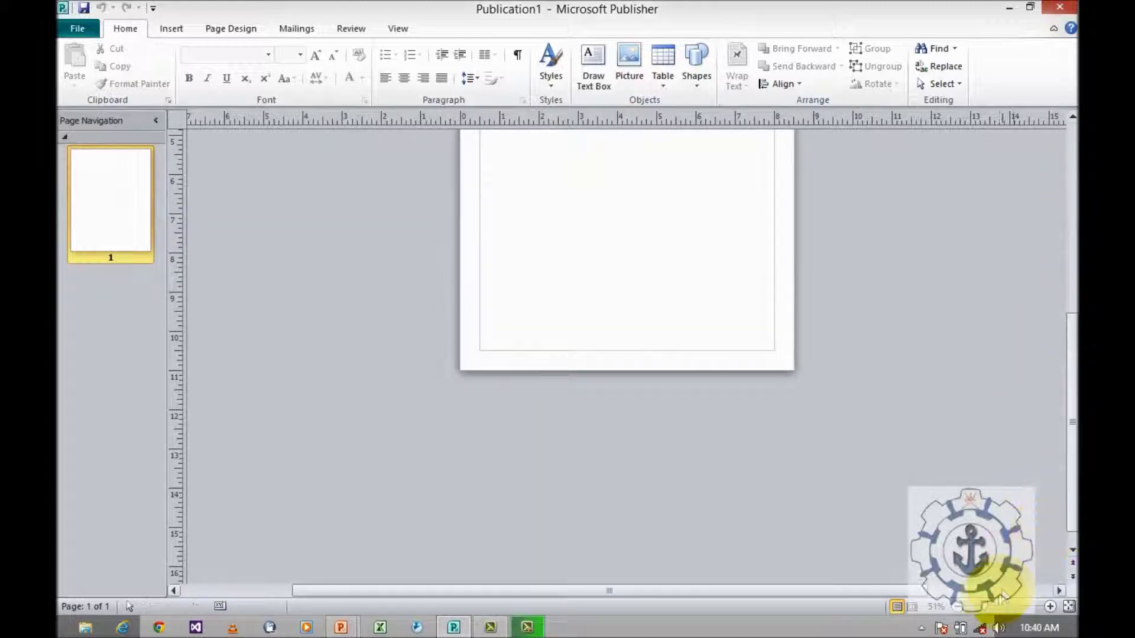
{"action": "mouse_move", "coordinate": [987, 609]}
{"action": "left_mouse_down"}
{"action": "mouse_move", "coordinate": [1022, 610]}
{"action": "mouse_move", "coordinate": [985, 614]}
{"action": "left_mouse_up"}
{"action": "left_click", "coordinate": [892, 608]}
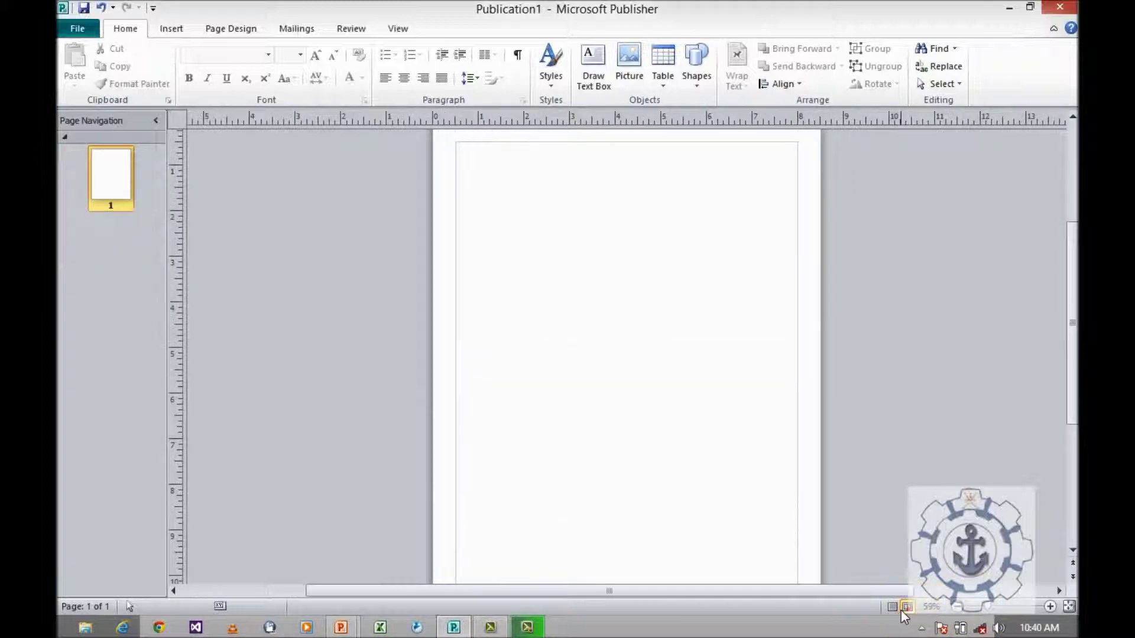
{"action": "left_click", "coordinate": [907, 607]}
{"action": "left_click", "coordinate": [893, 607]}
{"action": "left_click", "coordinate": [907, 608]}
{"action": "left_click_drag", "start_coordinate": [856, 591], "coordinate": [722, 600]}
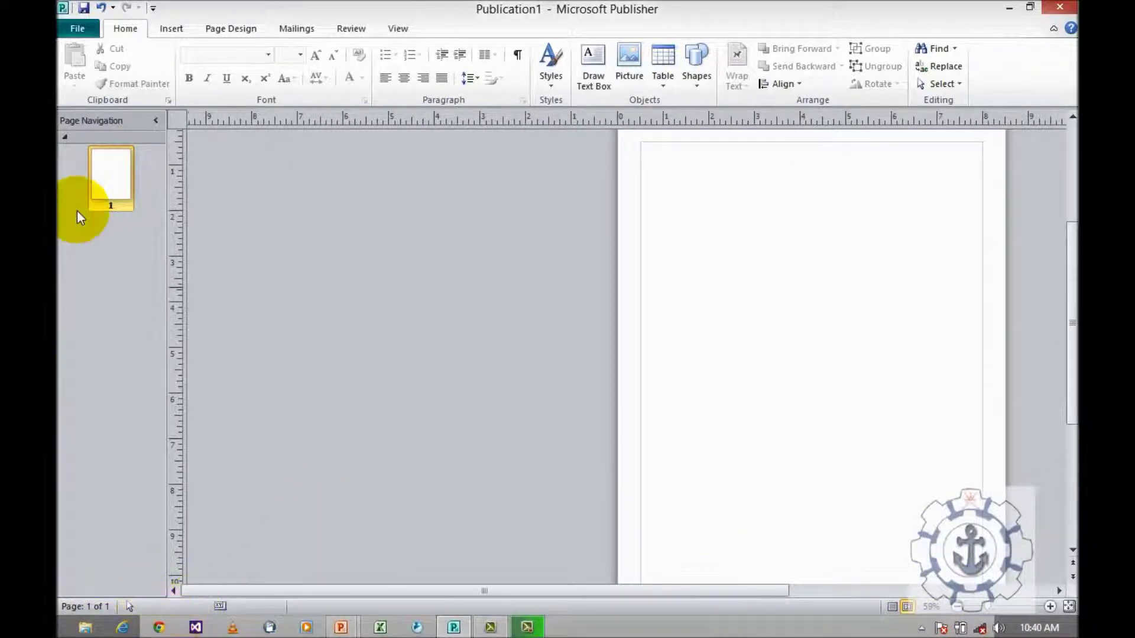
{"action": "scroll", "coordinate": [598, 331], "scroll_direction": "up", "scroll_amount": 1}
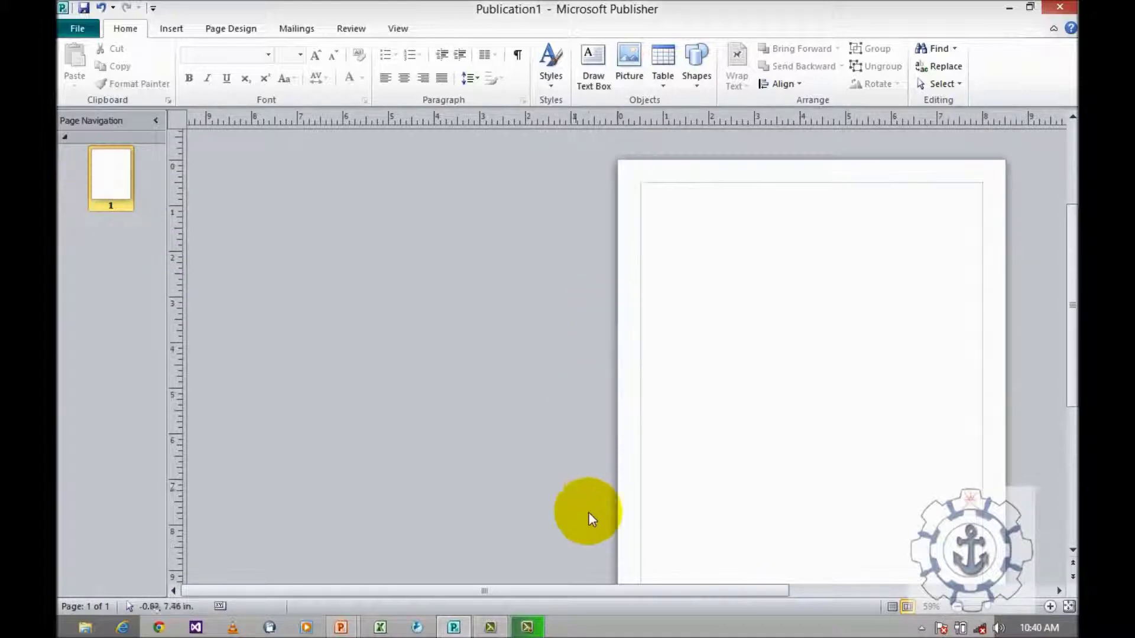
{"action": "left_click_drag", "start_coordinate": [588, 593], "coordinate": [719, 593]}
{"action": "scroll", "coordinate": [612, 385], "scroll_direction": "down", "scroll_amount": 1}
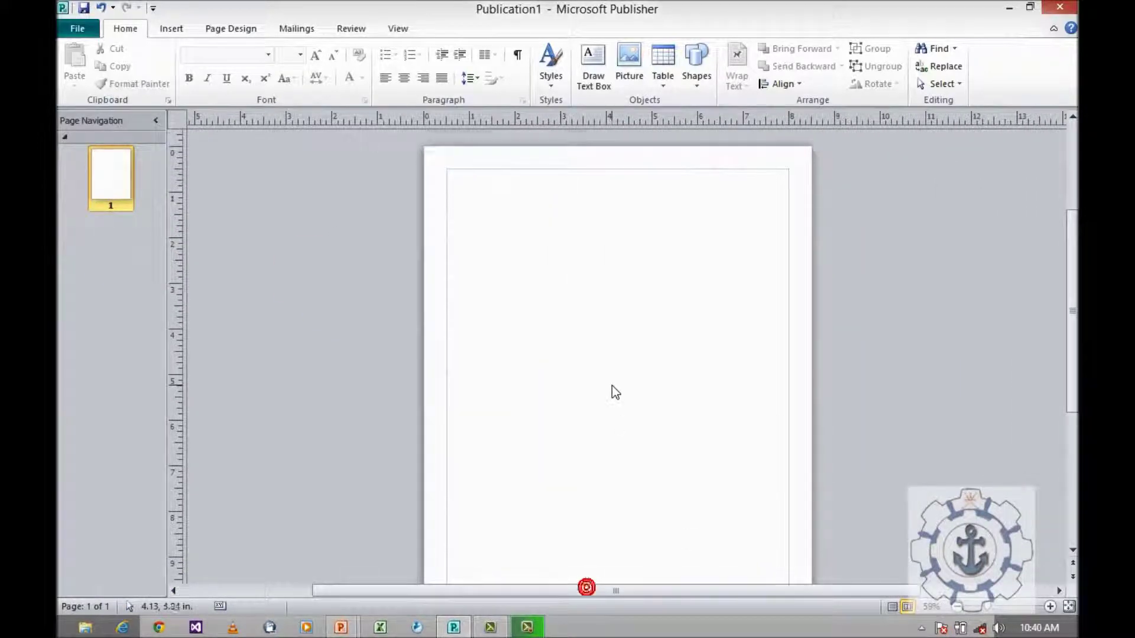
{"action": "left_click_drag", "start_coordinate": [989, 609], "coordinate": [981, 611]}
{"action": "left_click", "coordinate": [985, 609]}
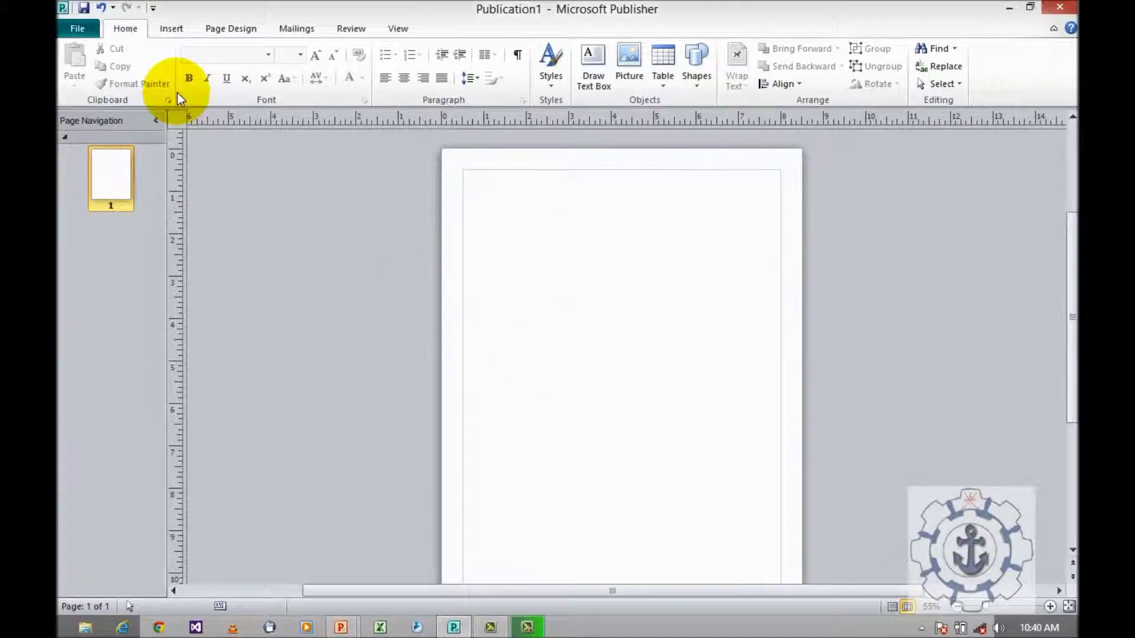
On Page Design, try a peach solid page background, then a red vertical gradient.
{"action": "left_click", "coordinate": [213, 31]}
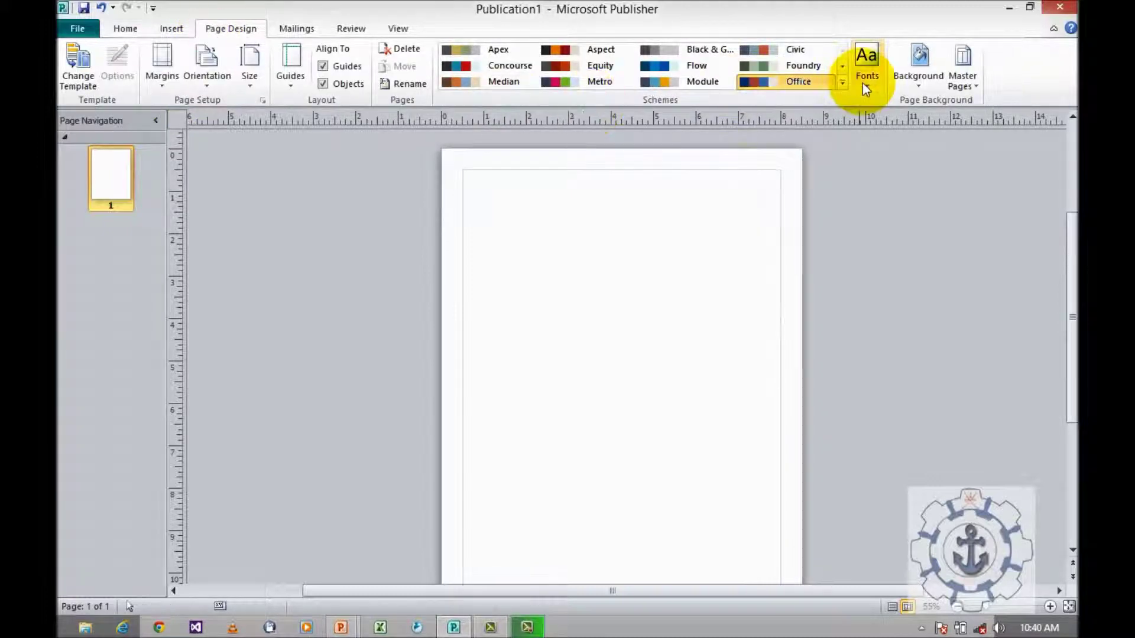
{"action": "left_click", "coordinate": [919, 82]}
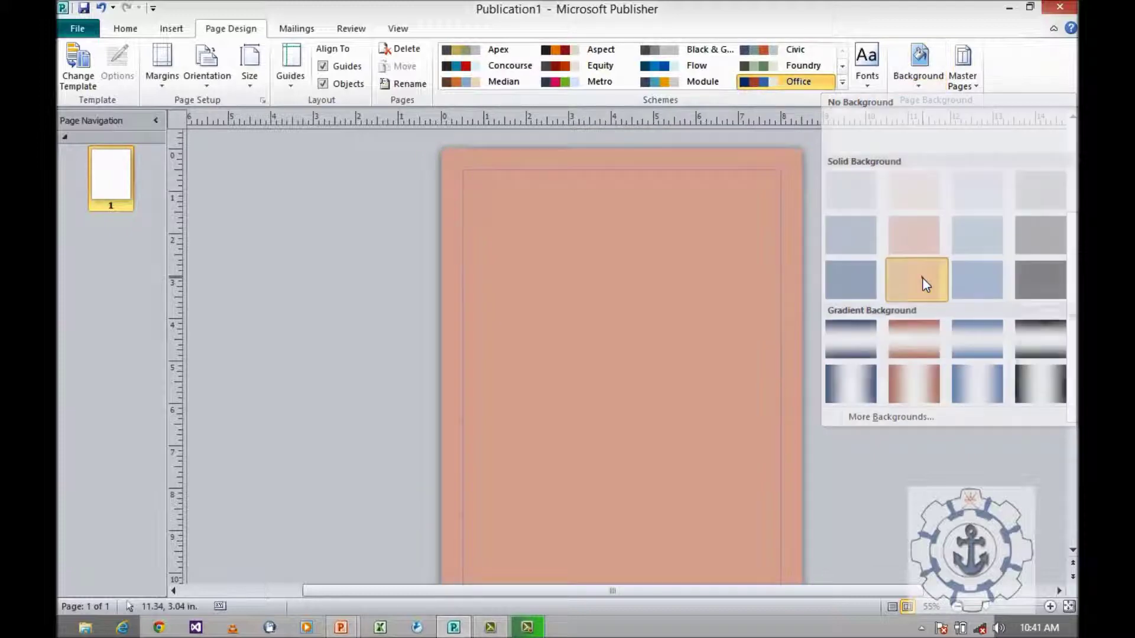
{"action": "left_click", "coordinate": [922, 278]}
{"action": "left_click", "coordinate": [917, 86]}
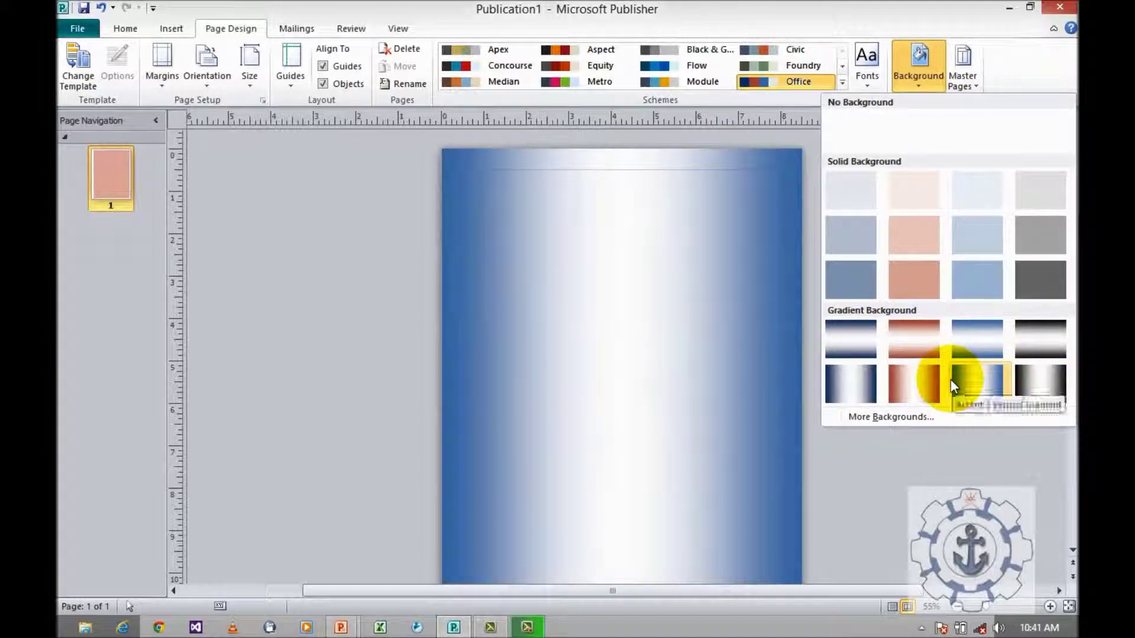
{"action": "left_click", "coordinate": [928, 379]}
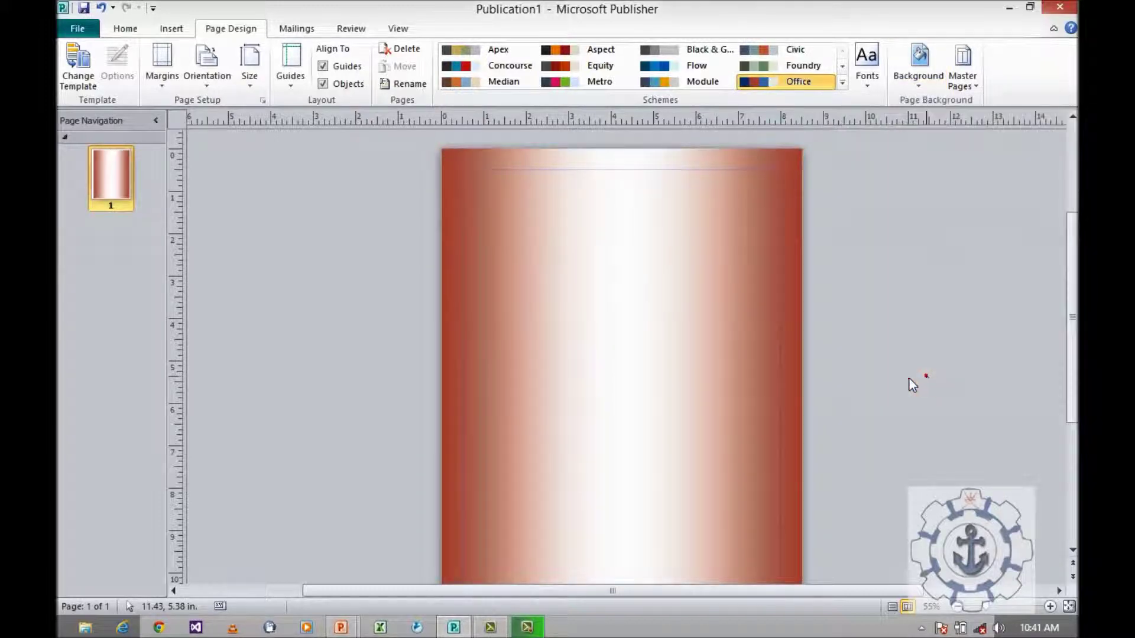
Choose No Background to return the page to plain white.
{"action": "left_click", "coordinate": [922, 82]}
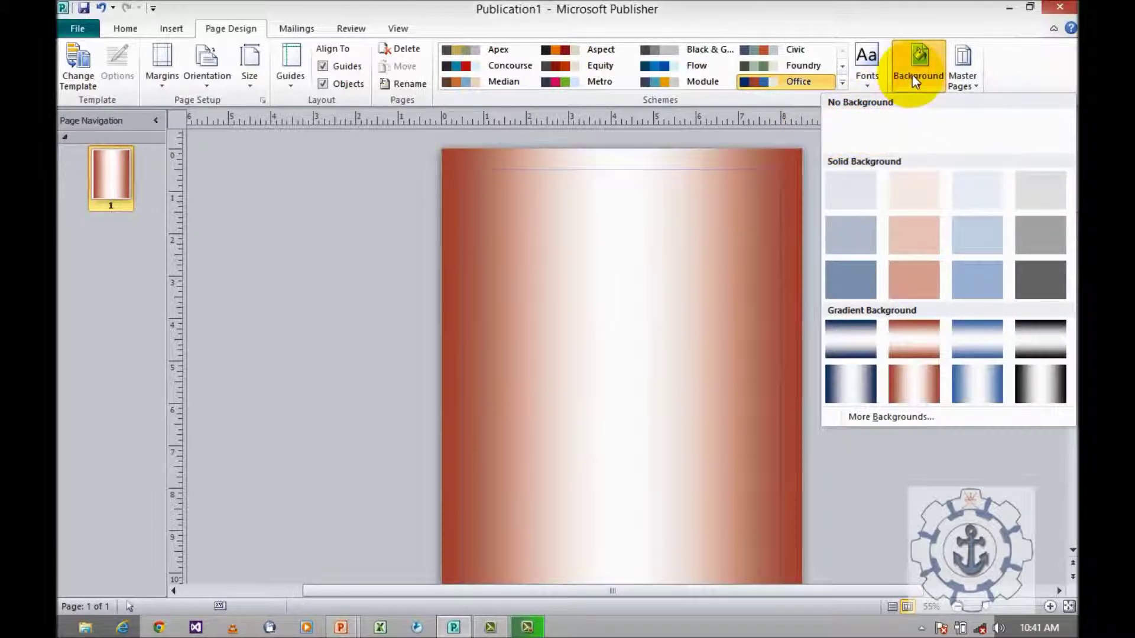
{"action": "left_click", "coordinate": [875, 132]}
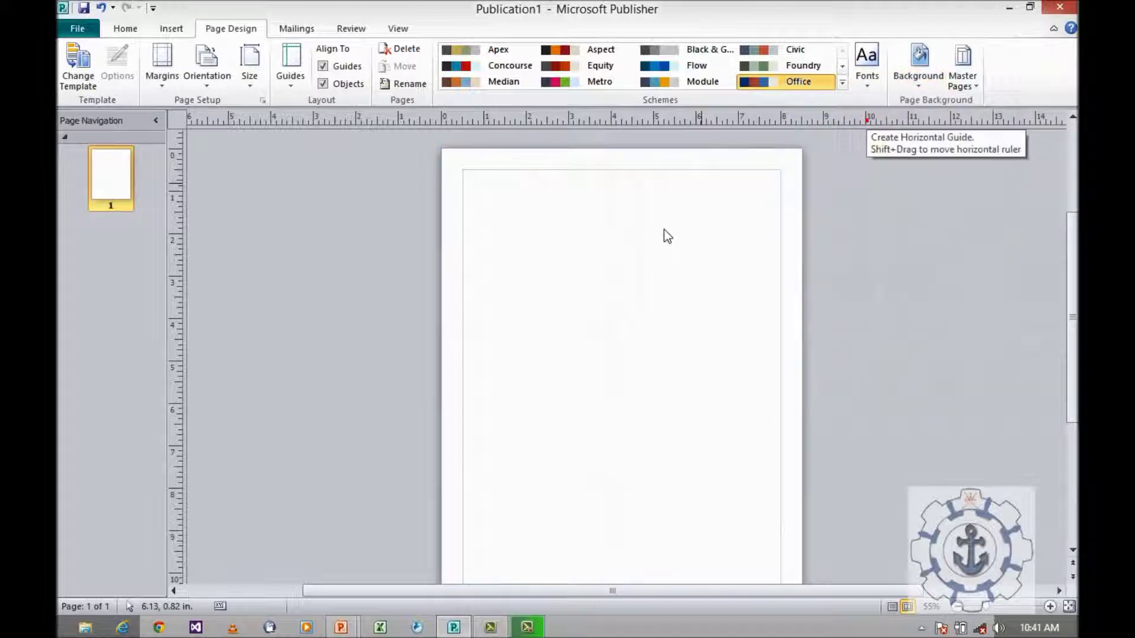
{"action": "left_click", "coordinate": [917, 73]}
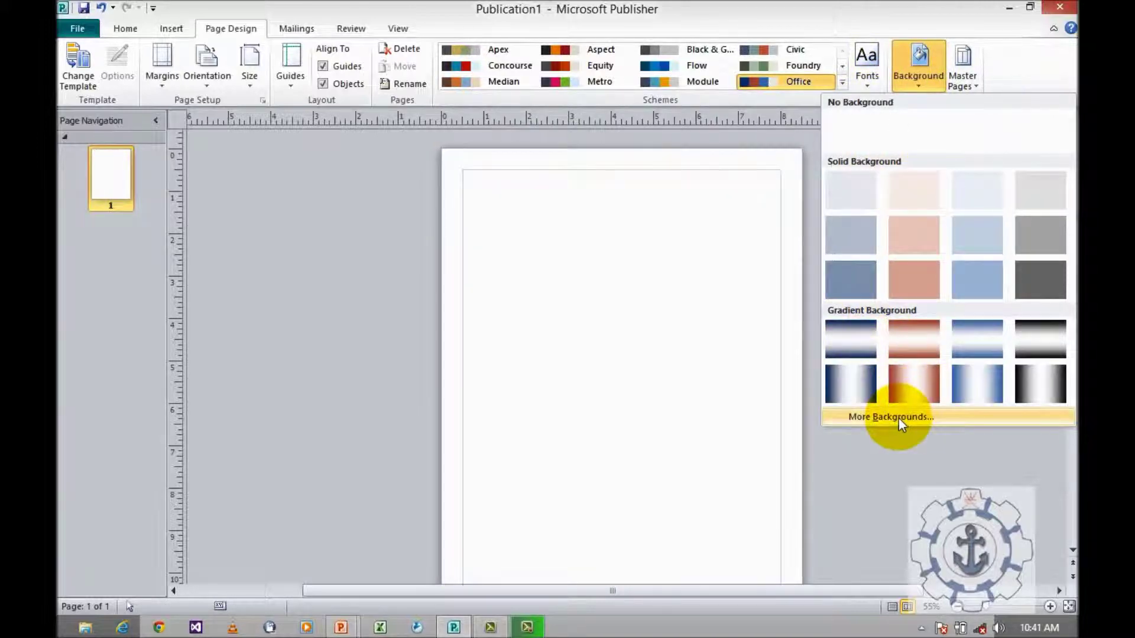
In Fill Effects, look over the Texture, Pattern, Picture and Tint tabs, then return to Gradient.
{"action": "left_click", "coordinate": [899, 417]}
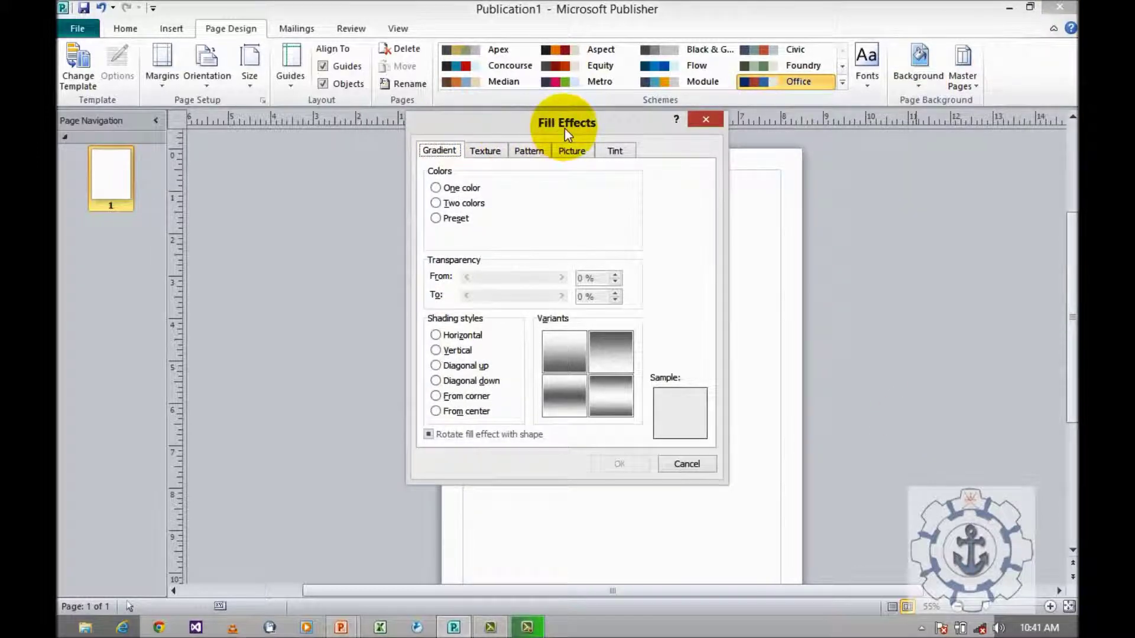
{"action": "left_click", "coordinate": [482, 153]}
{"action": "left_click", "coordinate": [526, 152]}
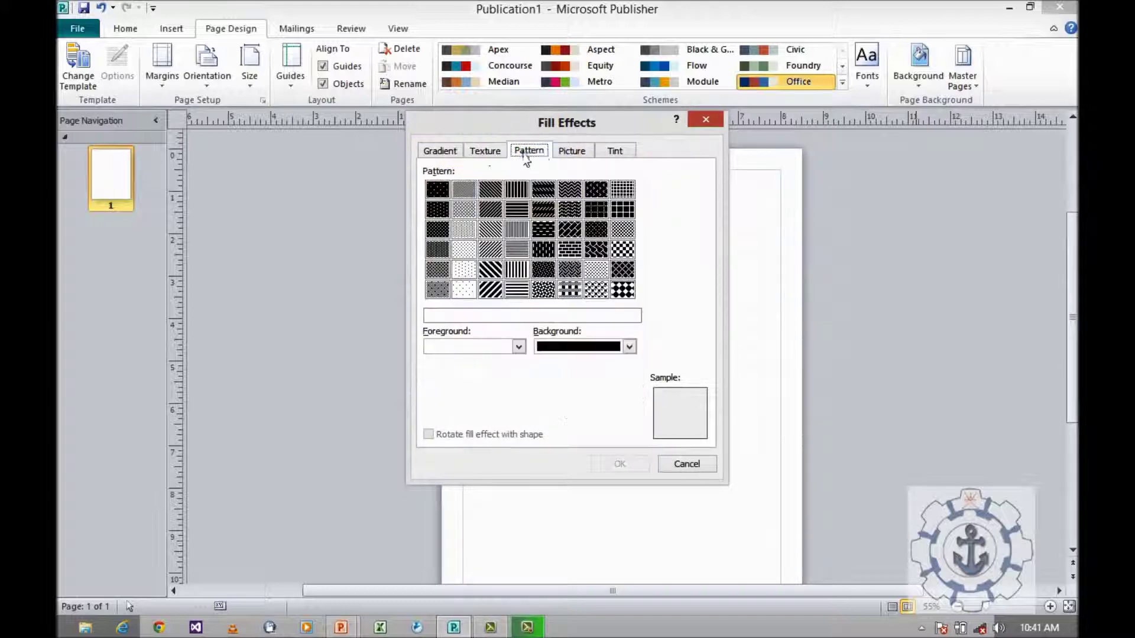
{"action": "left_click", "coordinate": [576, 152]}
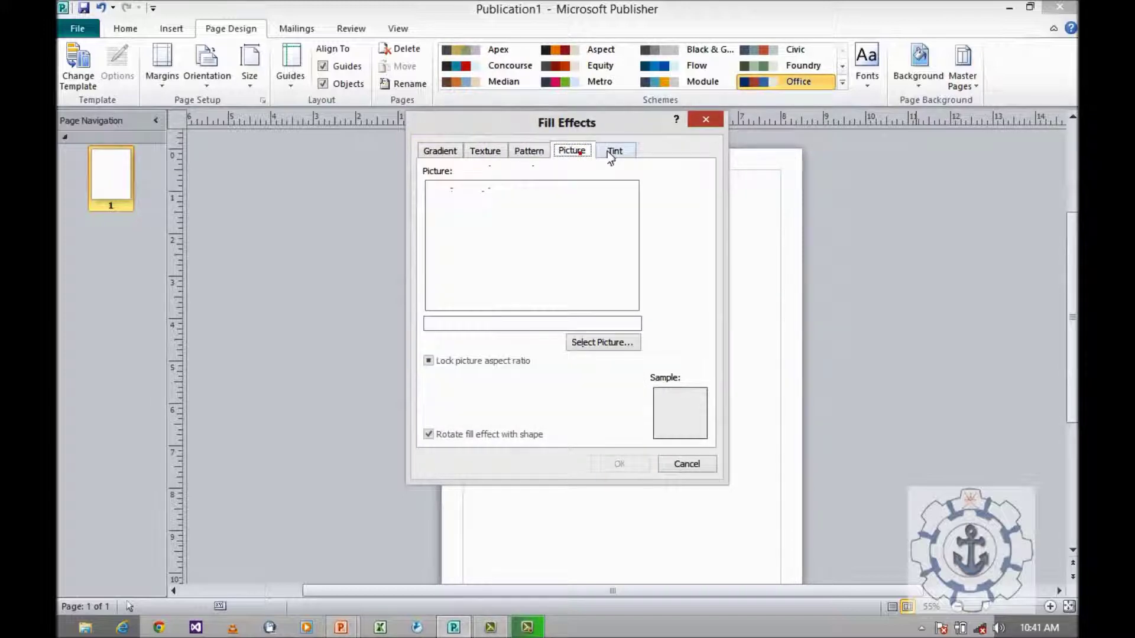
{"action": "left_click", "coordinate": [611, 156]}
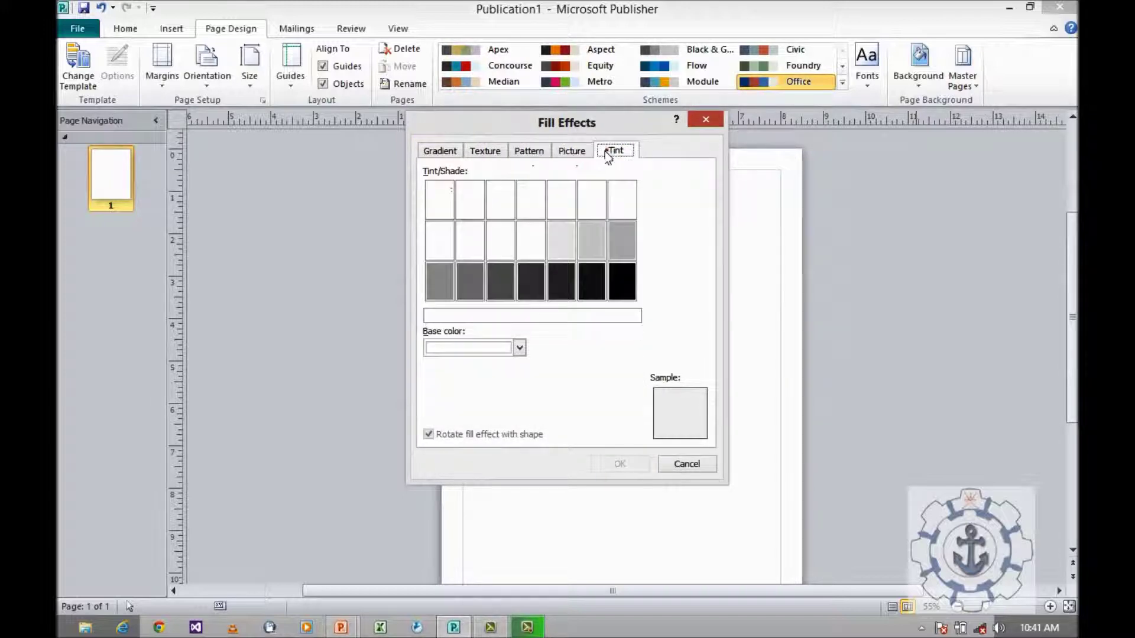
{"action": "left_click", "coordinate": [441, 152]}
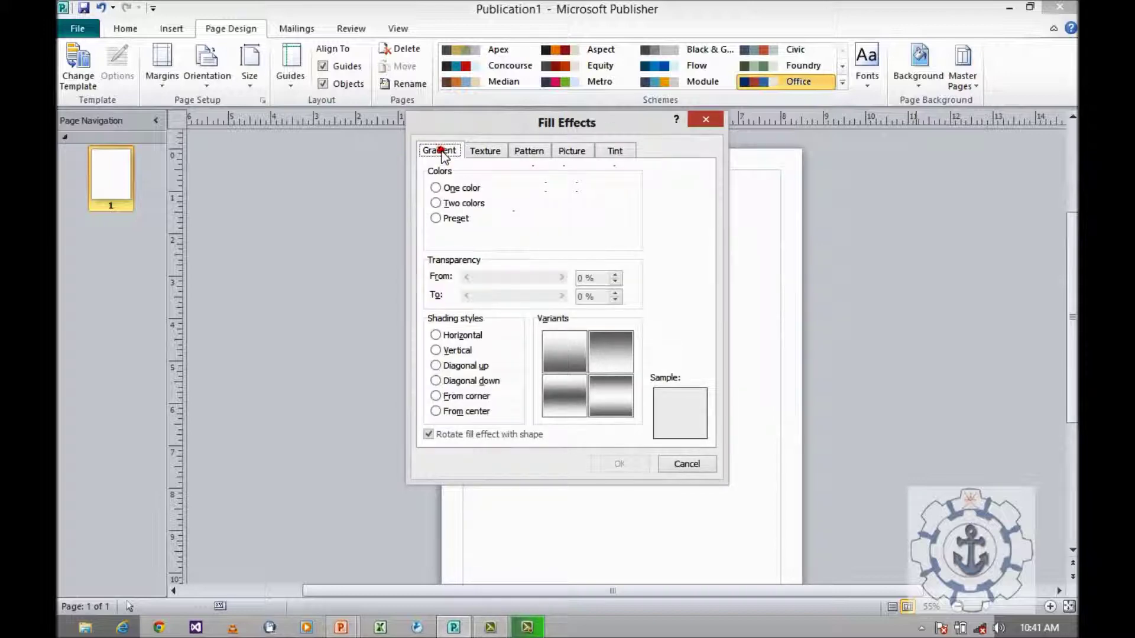
Try one-colour and two-colour gradients using salmon and dark grey colours.
{"action": "left_click", "coordinate": [437, 188]}
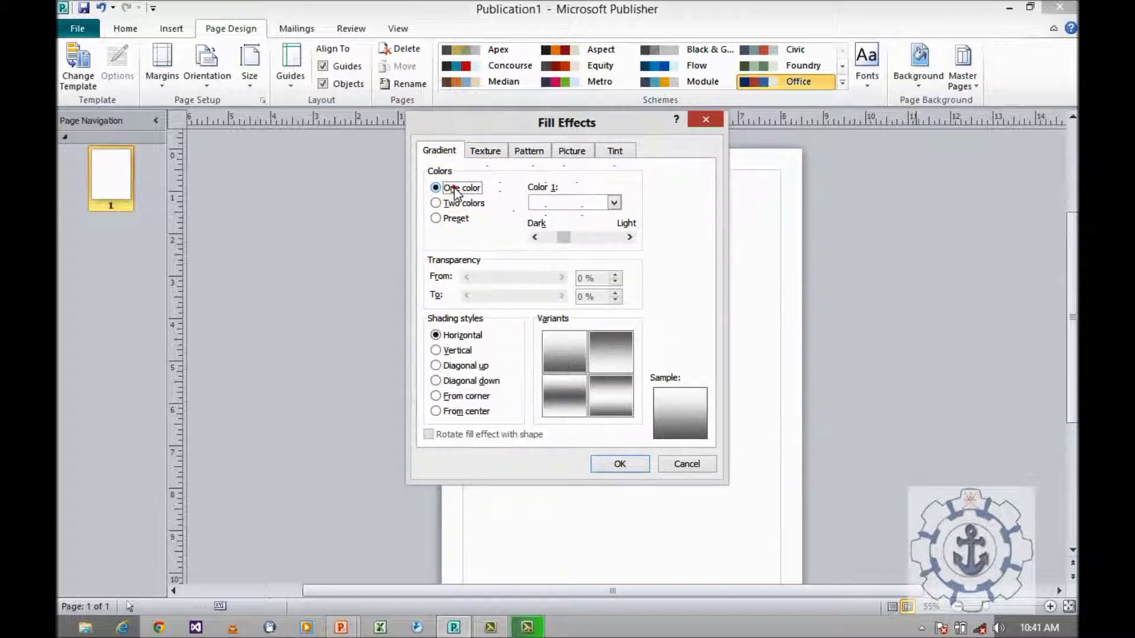
{"action": "left_click", "coordinate": [459, 204]}
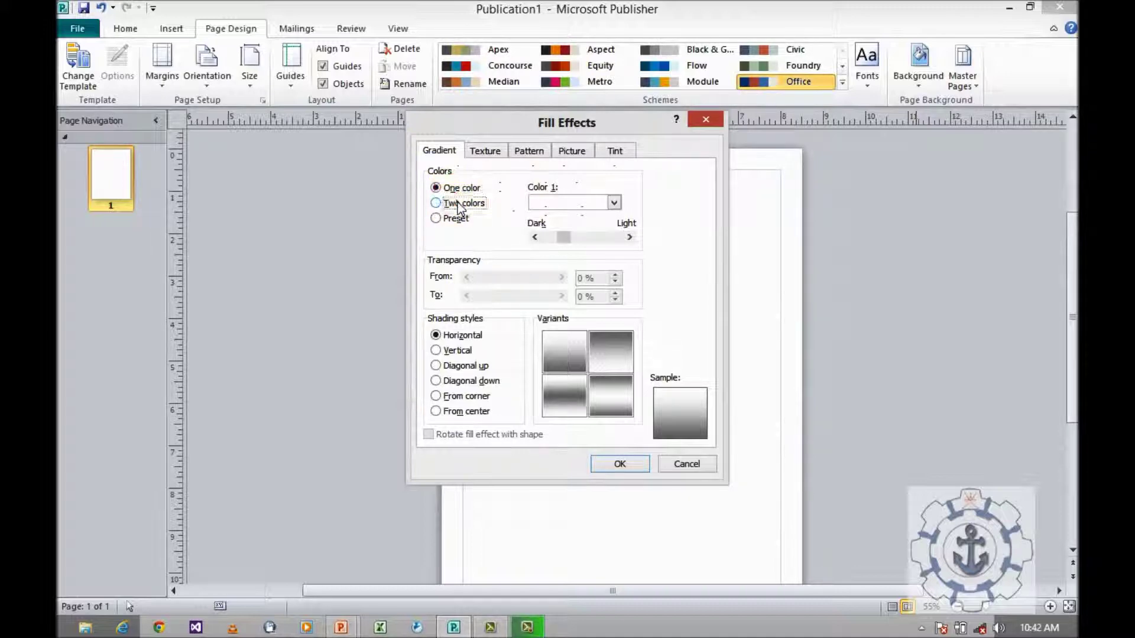
{"action": "left_click", "coordinate": [459, 218]}
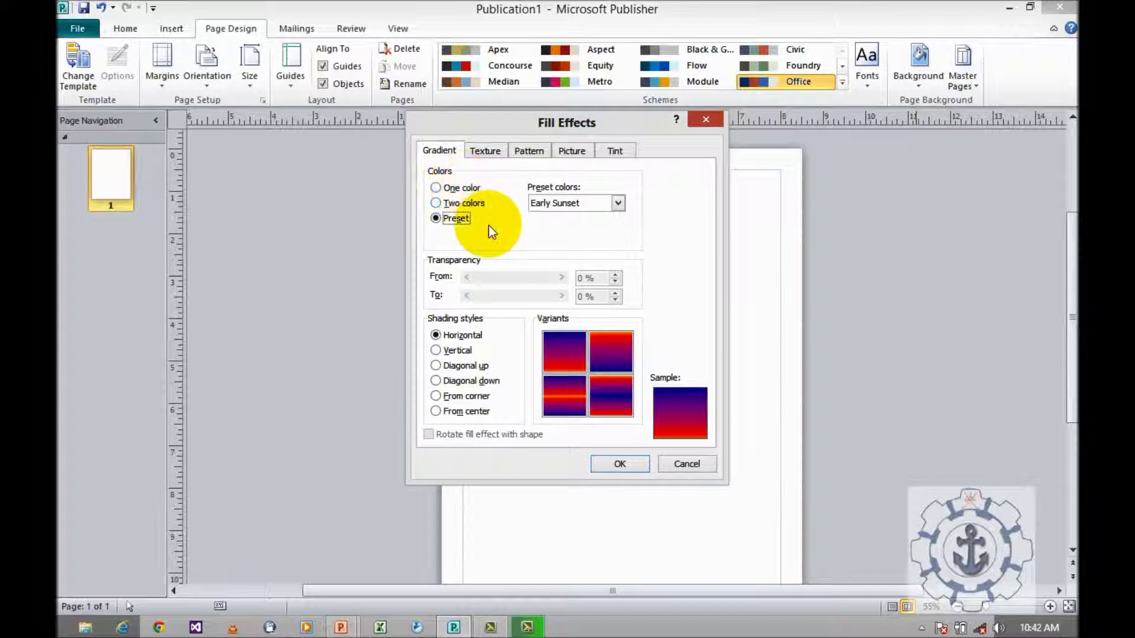
{"action": "left_click", "coordinate": [437, 189]}
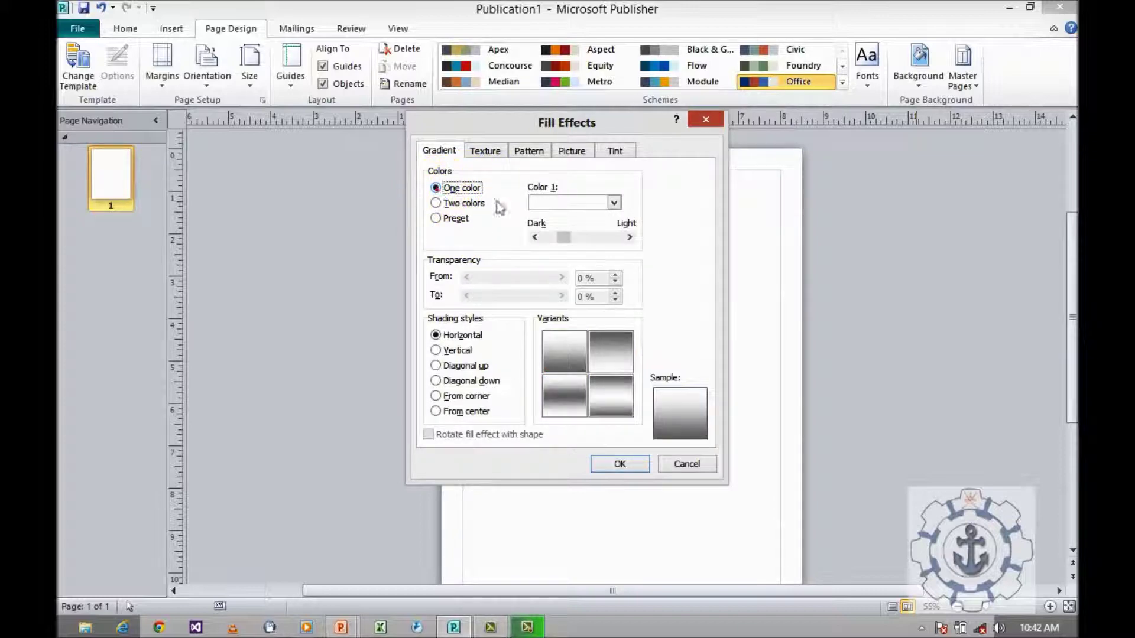
{"action": "left_click", "coordinate": [545, 204]}
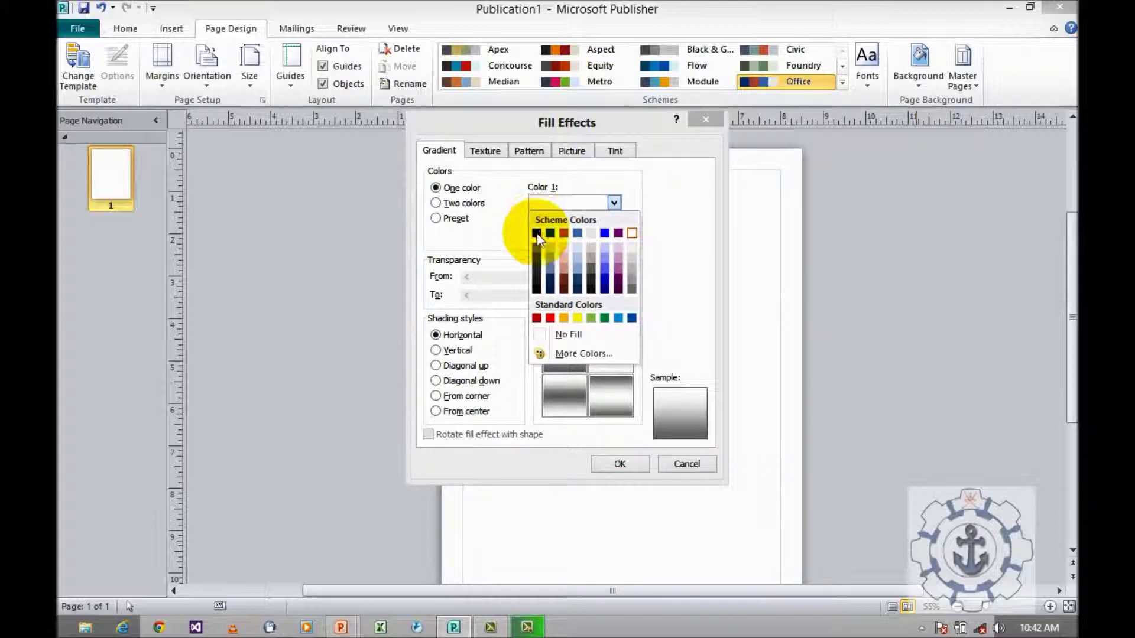
{"action": "left_click", "coordinate": [561, 264]}
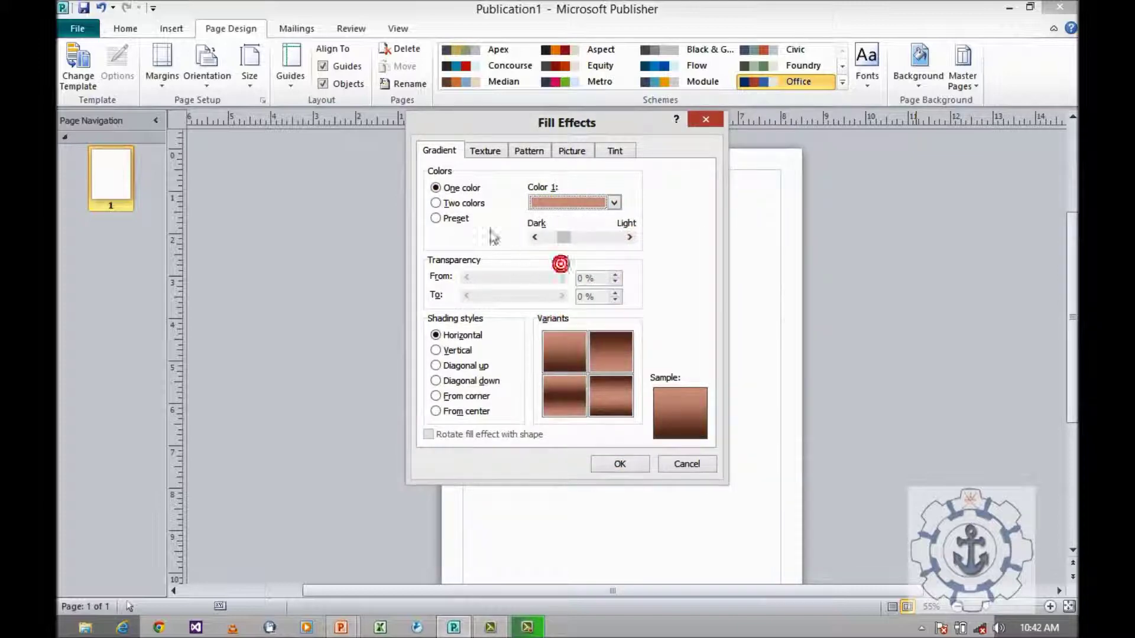
{"action": "left_click", "coordinate": [448, 204]}
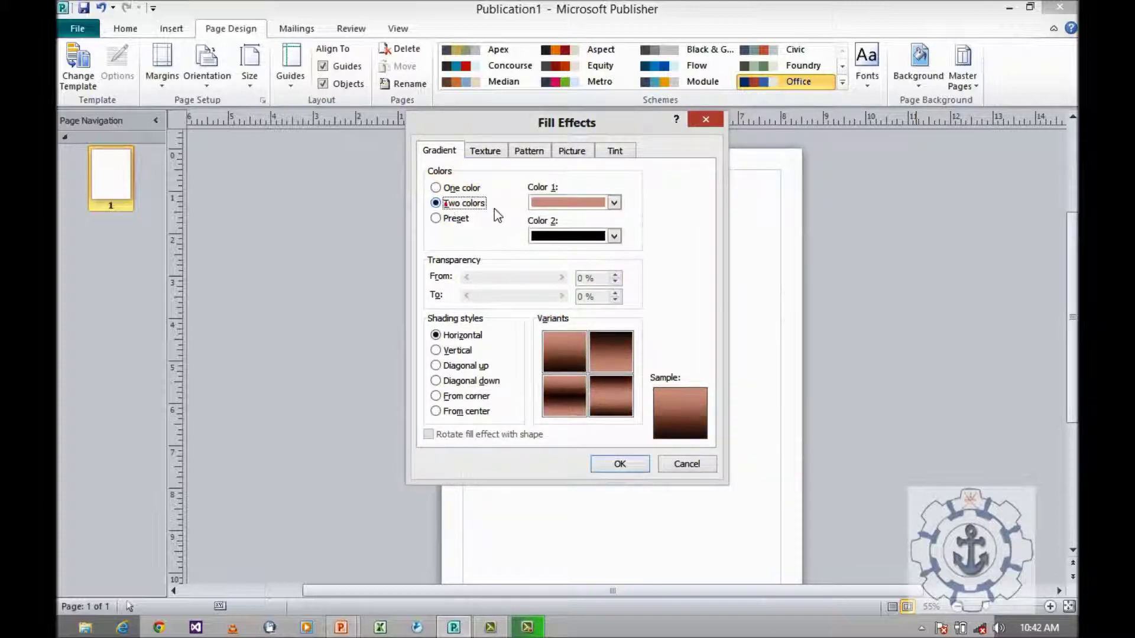
{"action": "left_click", "coordinate": [569, 236]}
{"action": "left_click", "coordinate": [588, 305]}
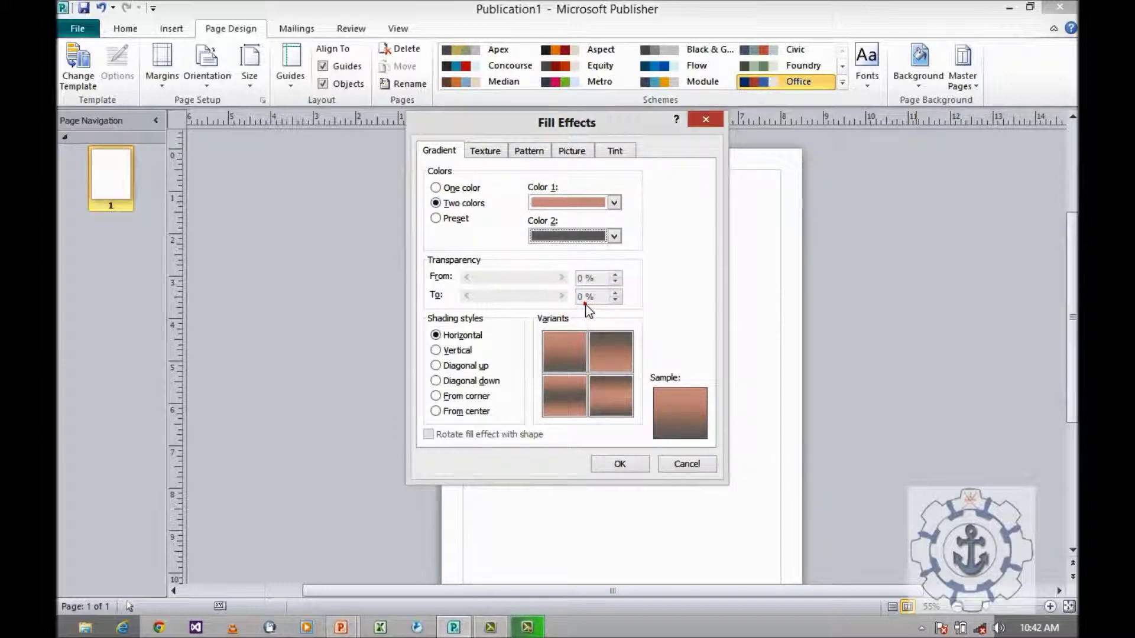
Apply the Early Sunset preset gradient with From center shading after previewing the other styles.
{"action": "left_click", "coordinate": [458, 223]}
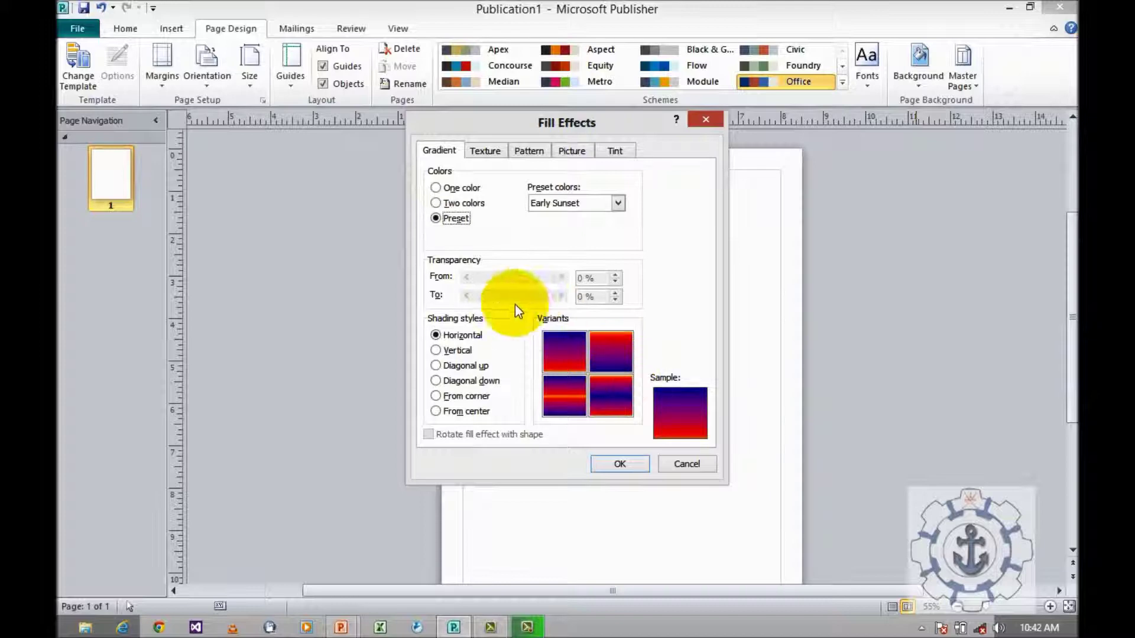
{"action": "left_click", "coordinate": [453, 336]}
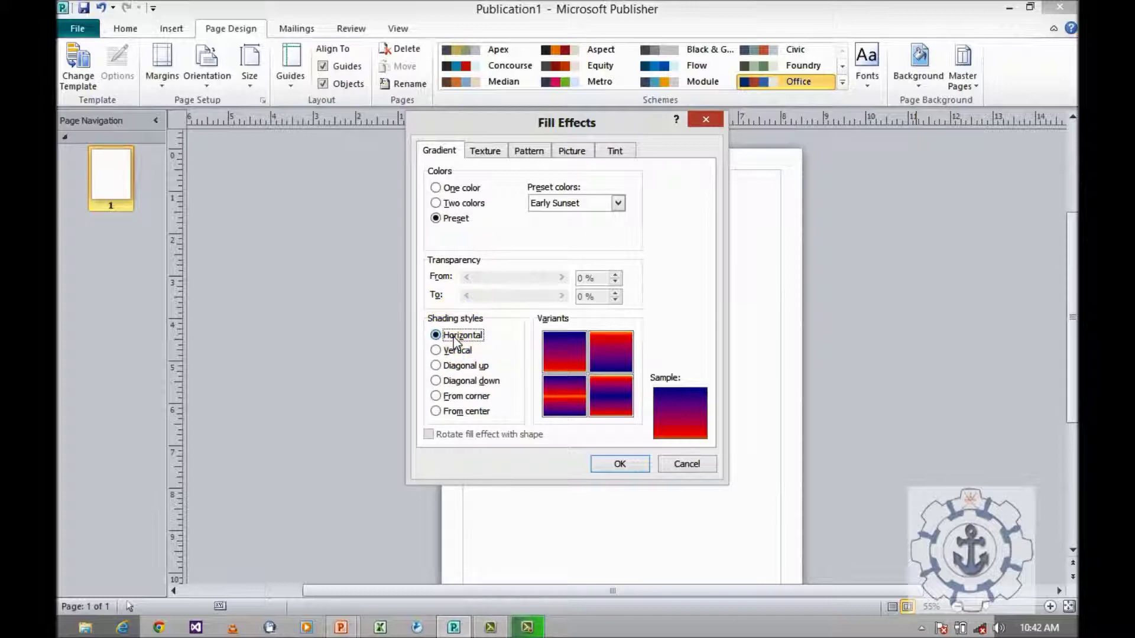
{"action": "left_click", "coordinate": [457, 353]}
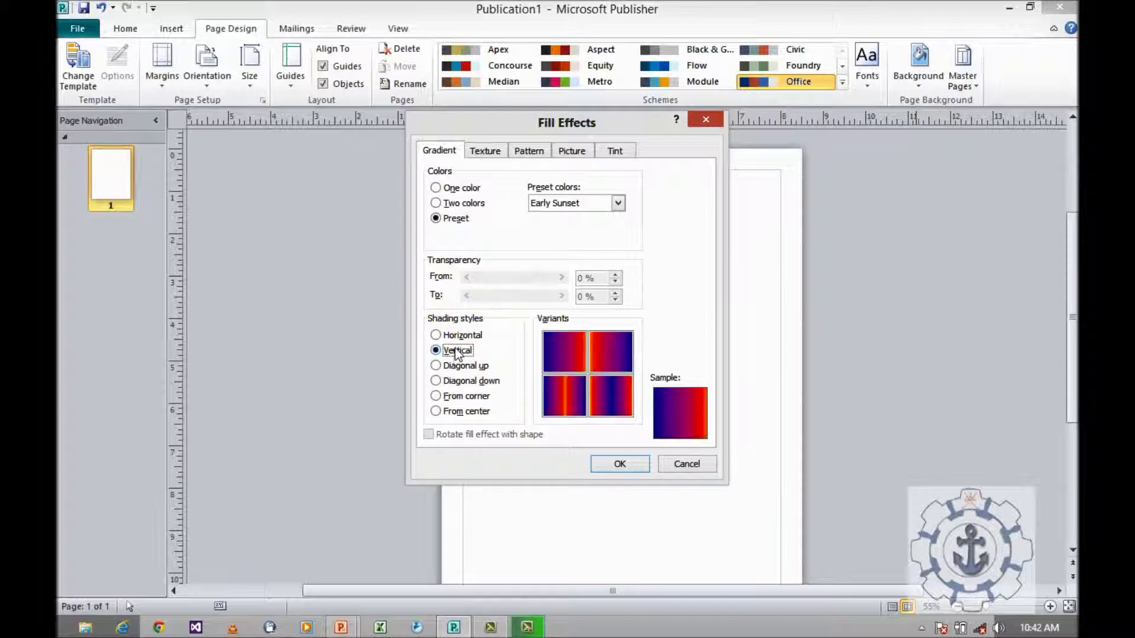
{"action": "left_click", "coordinate": [455, 364]}
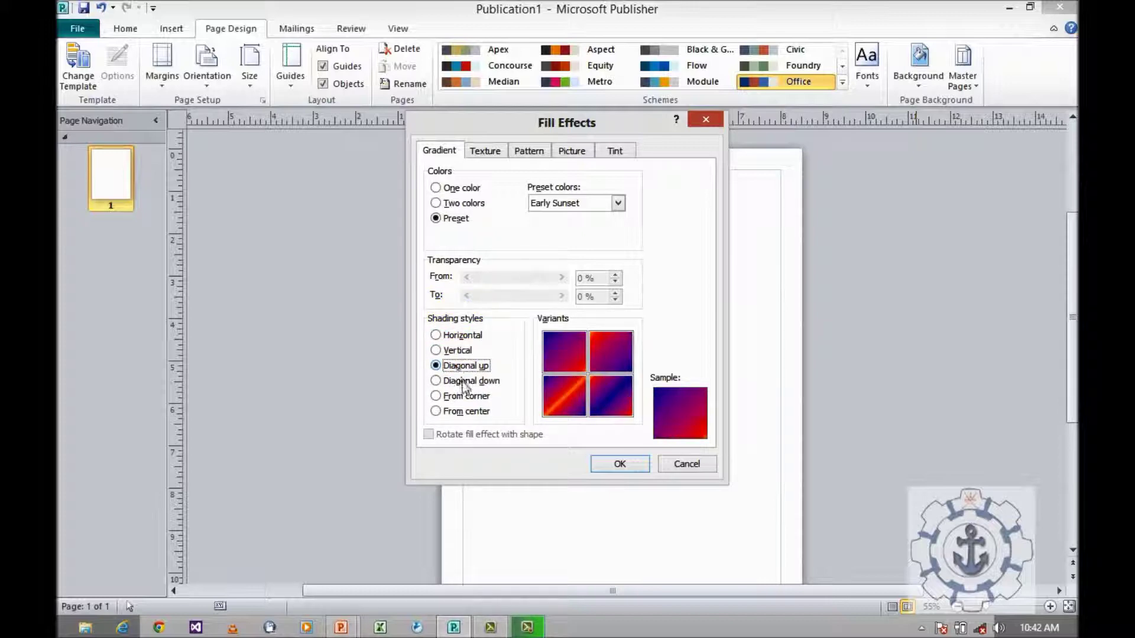
{"action": "left_click", "coordinate": [463, 382]}
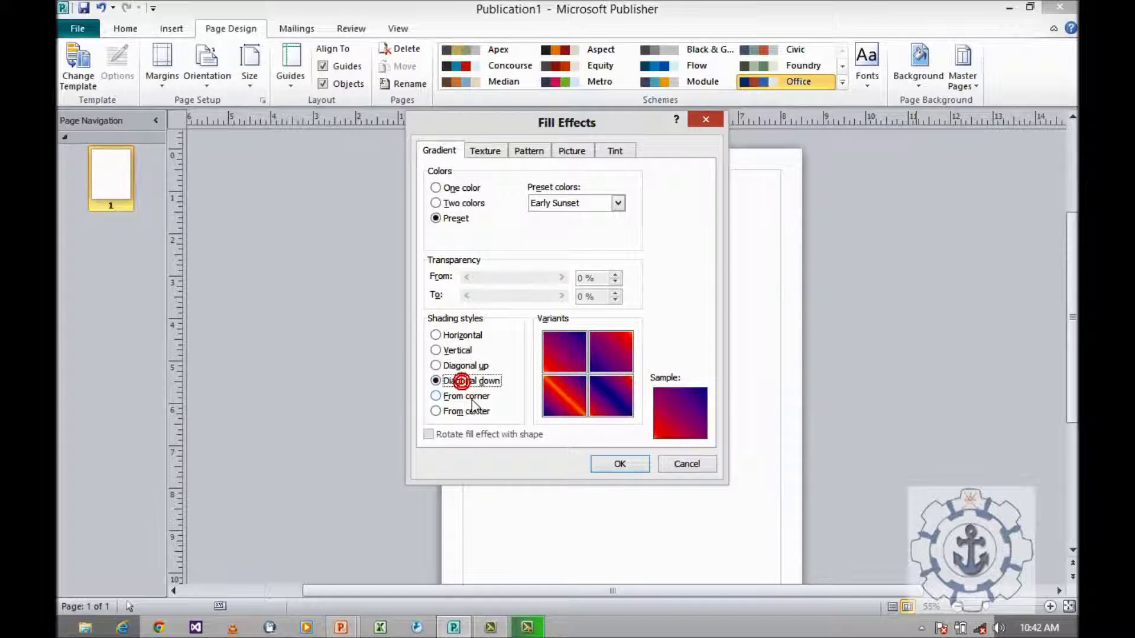
{"action": "left_click", "coordinate": [472, 397]}
{"action": "left_click", "coordinate": [479, 412]}
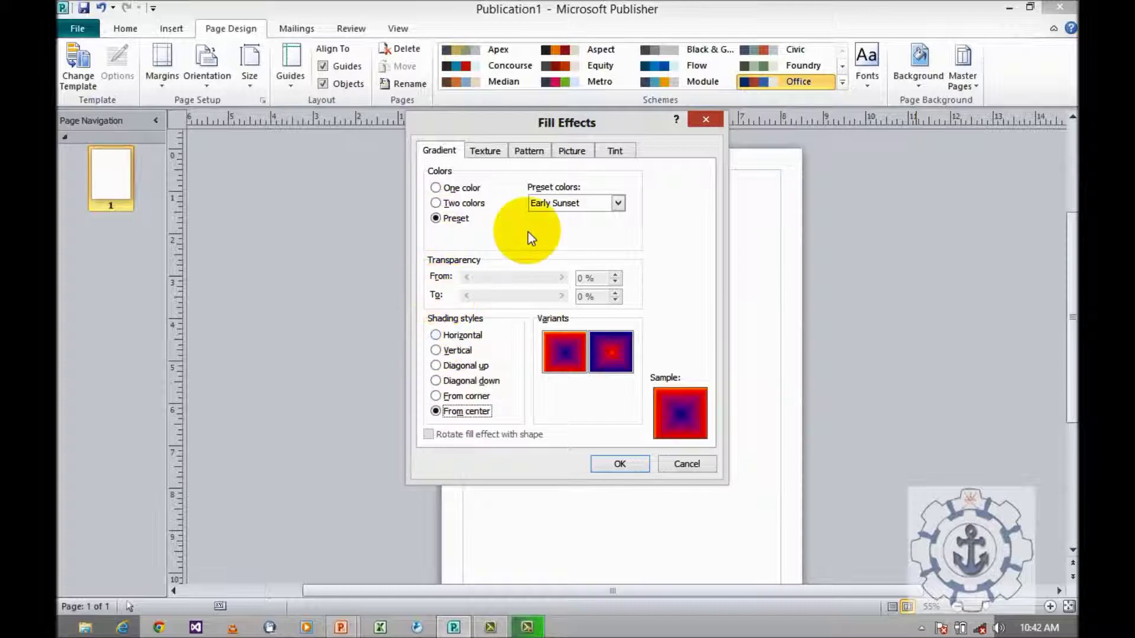
{"action": "left_click", "coordinate": [626, 465]}
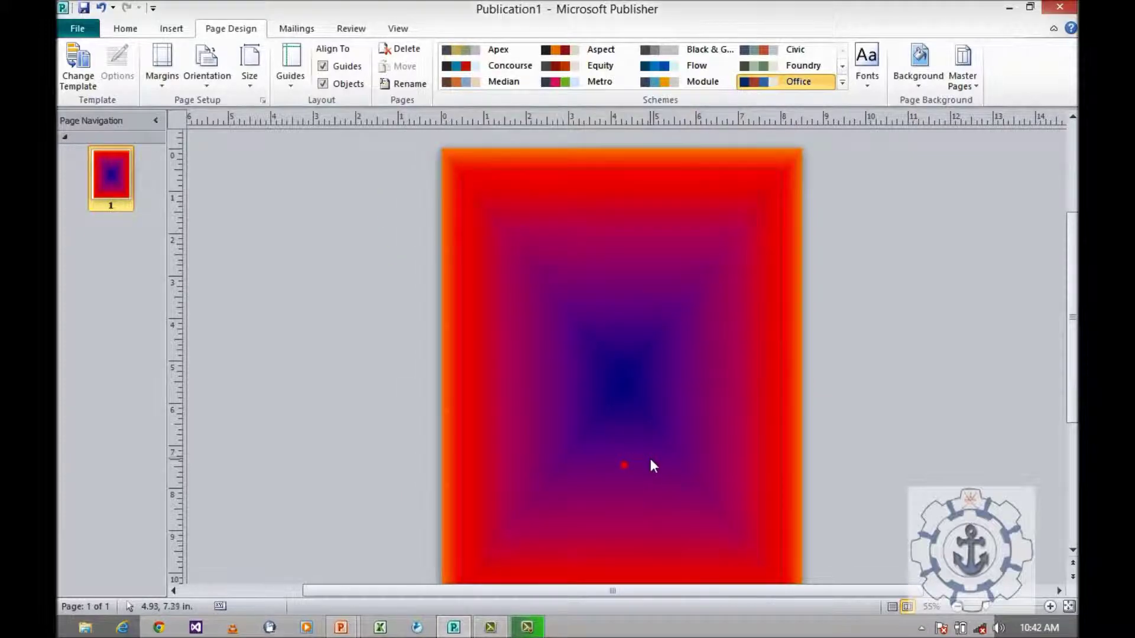
Browse the Texture fills and select Water droplets.
{"action": "left_click", "coordinate": [922, 77]}
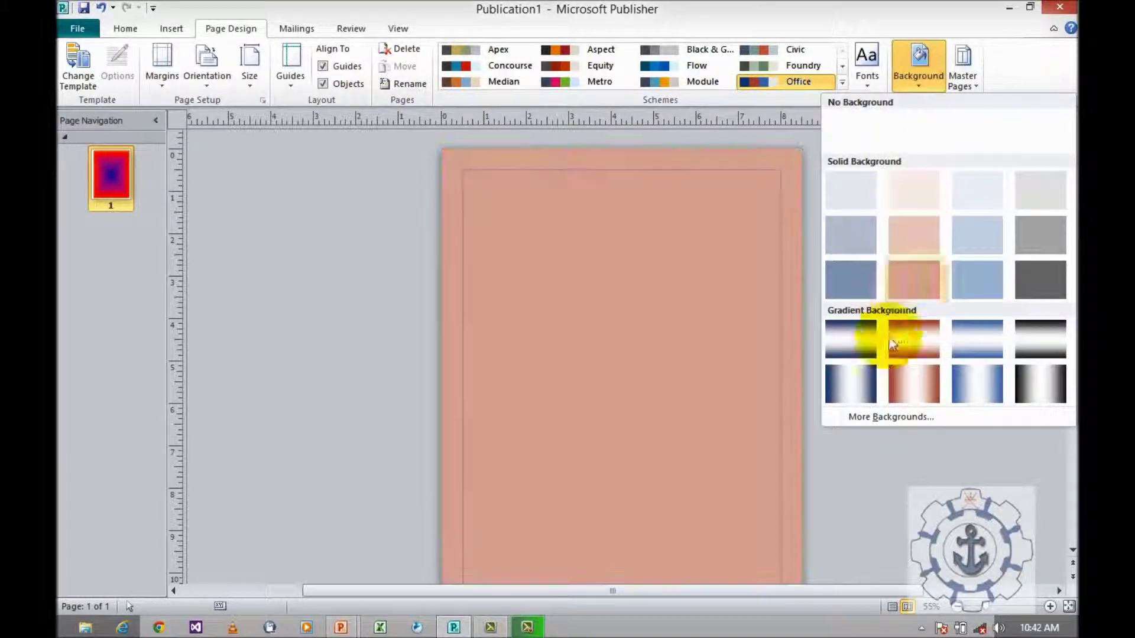
{"action": "left_click", "coordinate": [889, 417]}
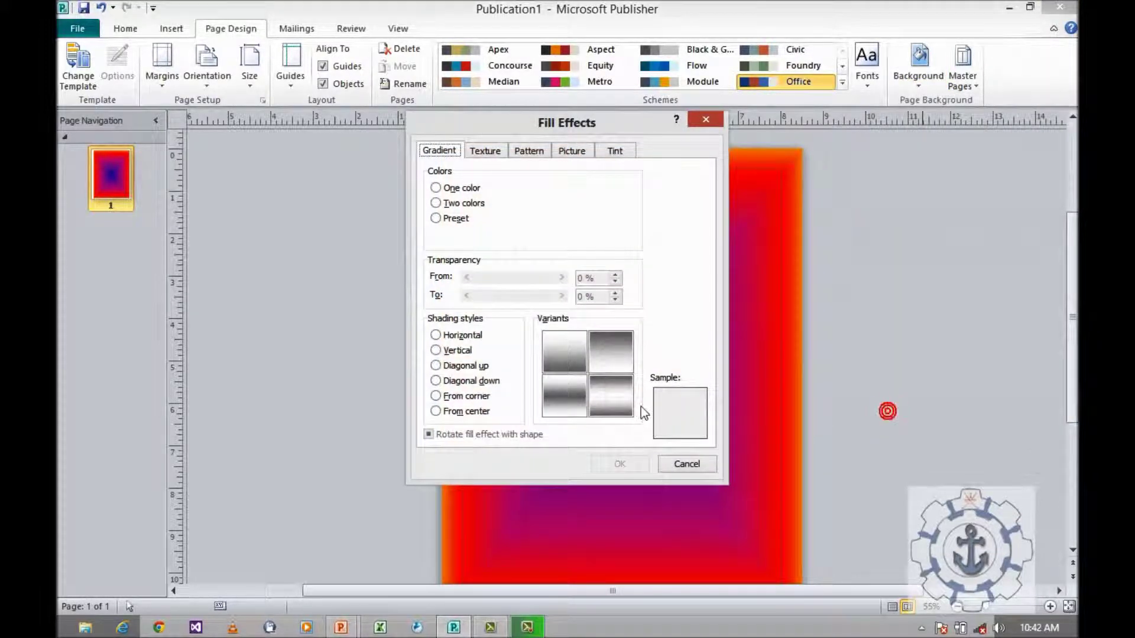
{"action": "left_click", "coordinate": [486, 151]}
{"action": "left_click", "coordinate": [637, 197]}
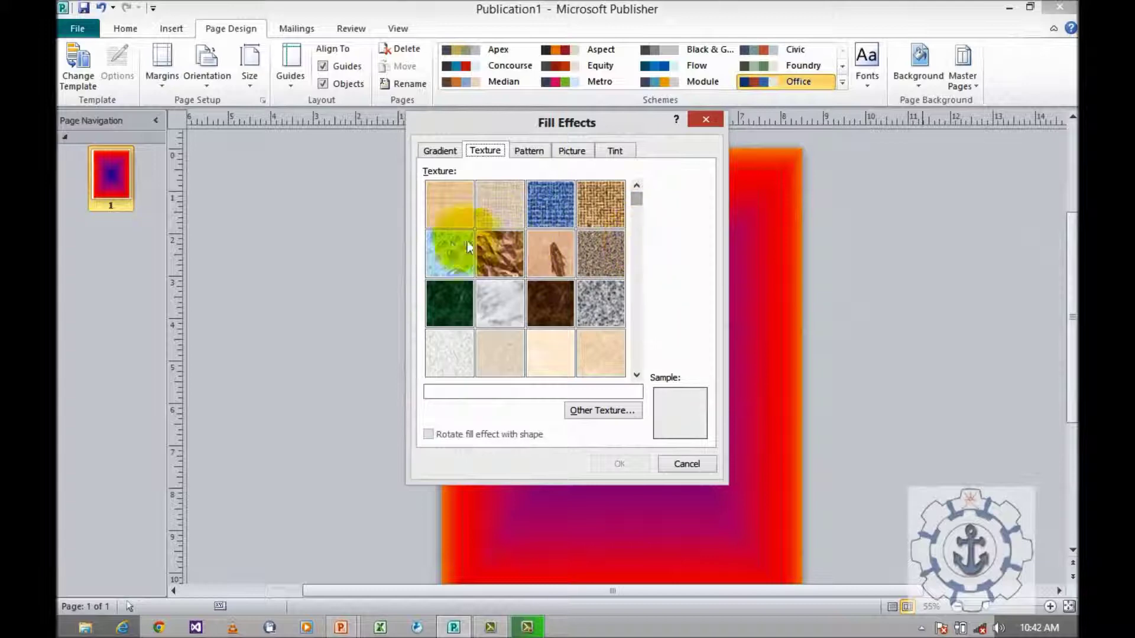
{"action": "left_click", "coordinate": [637, 375]}
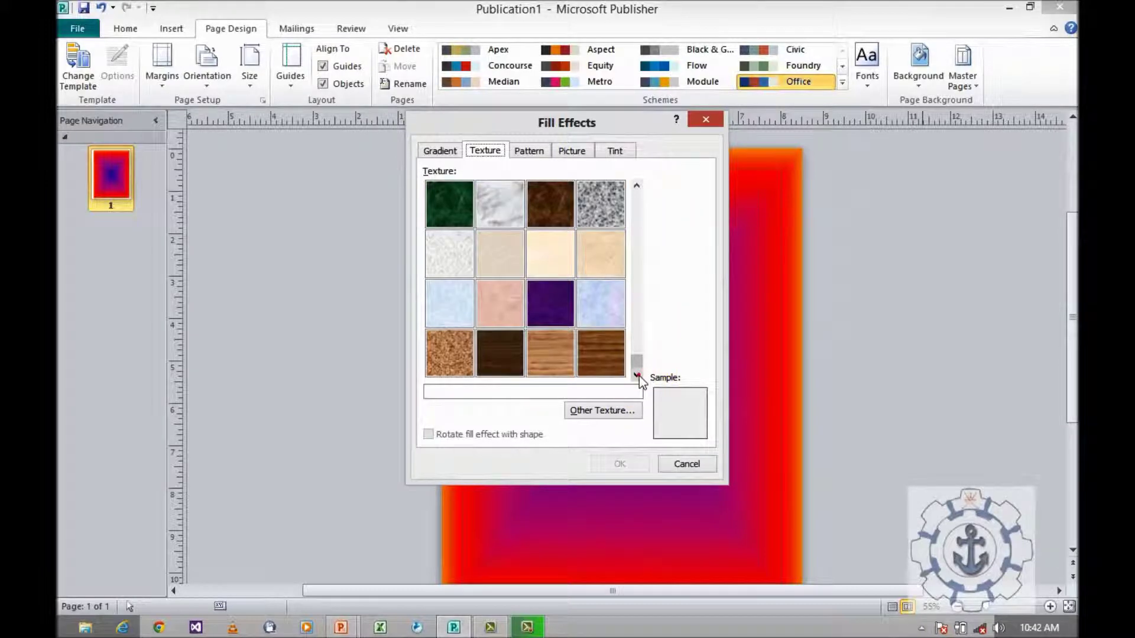
{"action": "left_click", "coordinate": [636, 256]}
{"action": "left_click", "coordinate": [631, 229]}
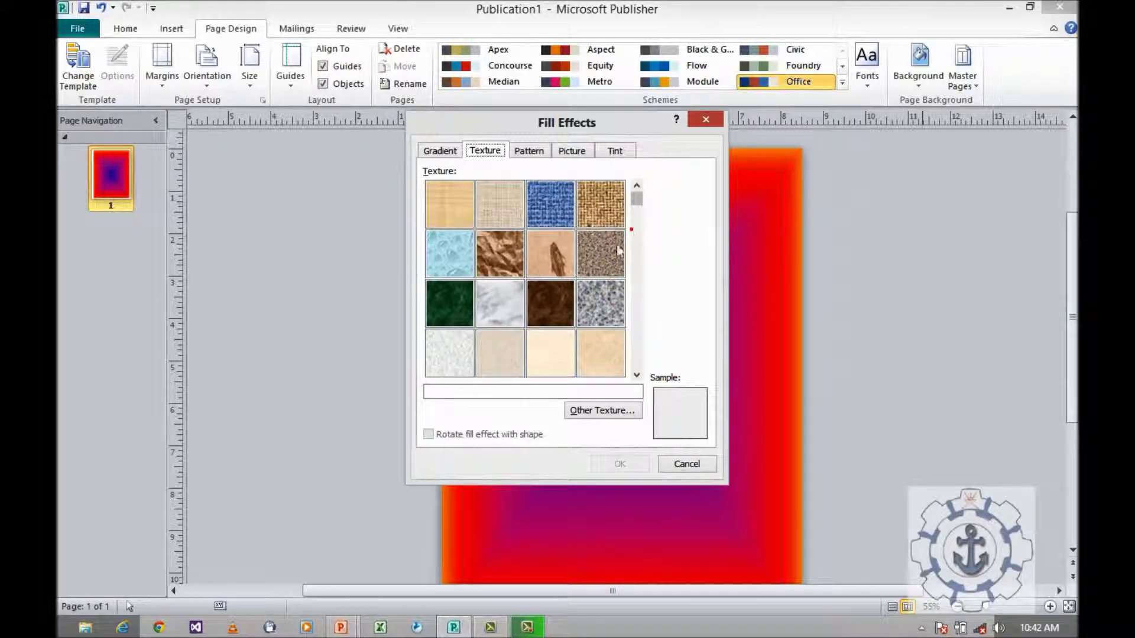
{"action": "left_click", "coordinate": [454, 249]}
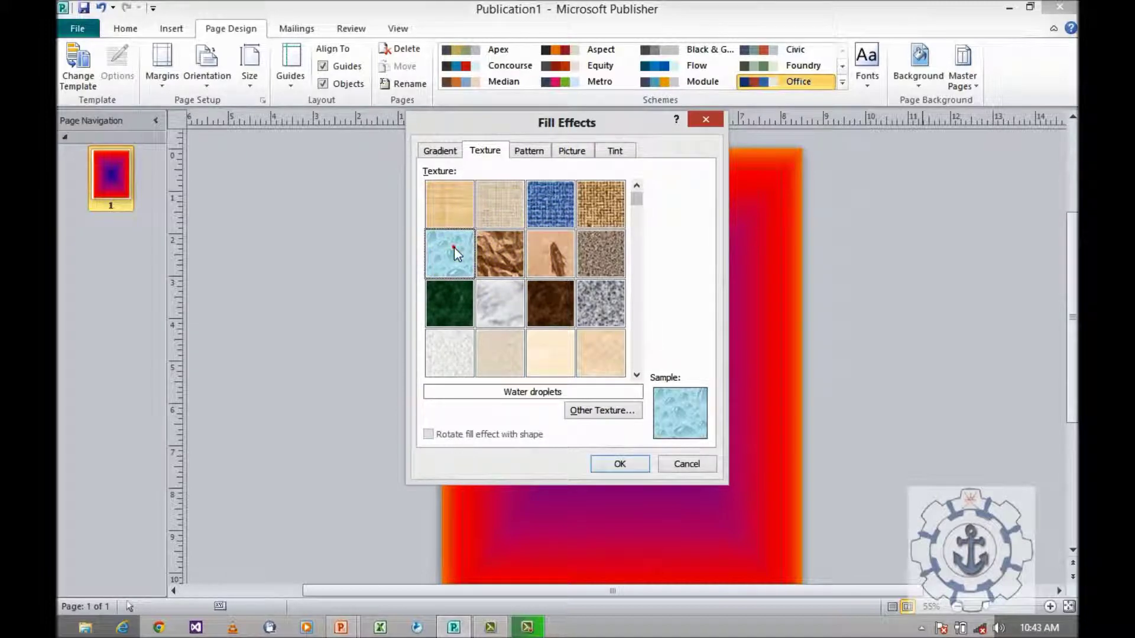
Cancel the texture file browser, reselect Water droplets and apply it to the page.
{"action": "left_click", "coordinate": [629, 410]}
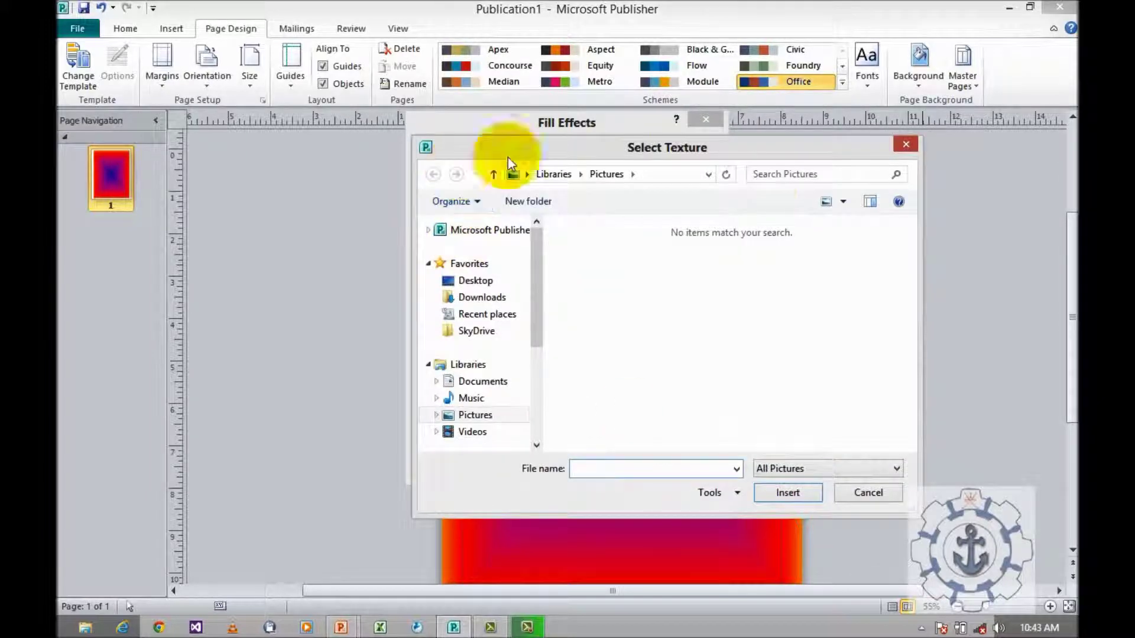
{"action": "left_click", "coordinate": [853, 493]}
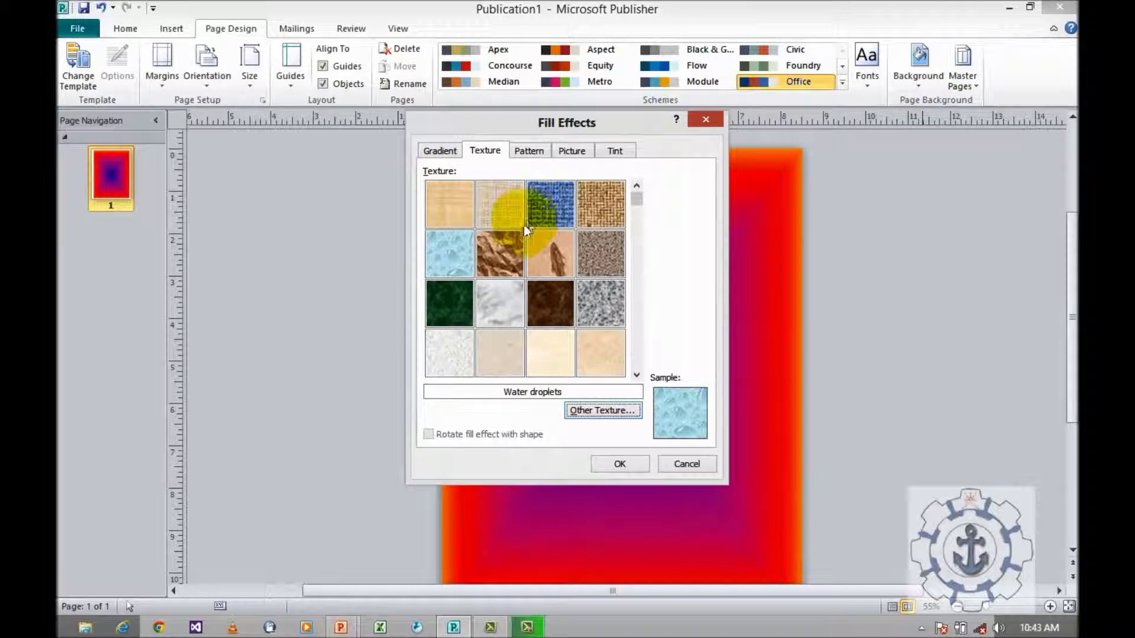
{"action": "left_click", "coordinate": [456, 244]}
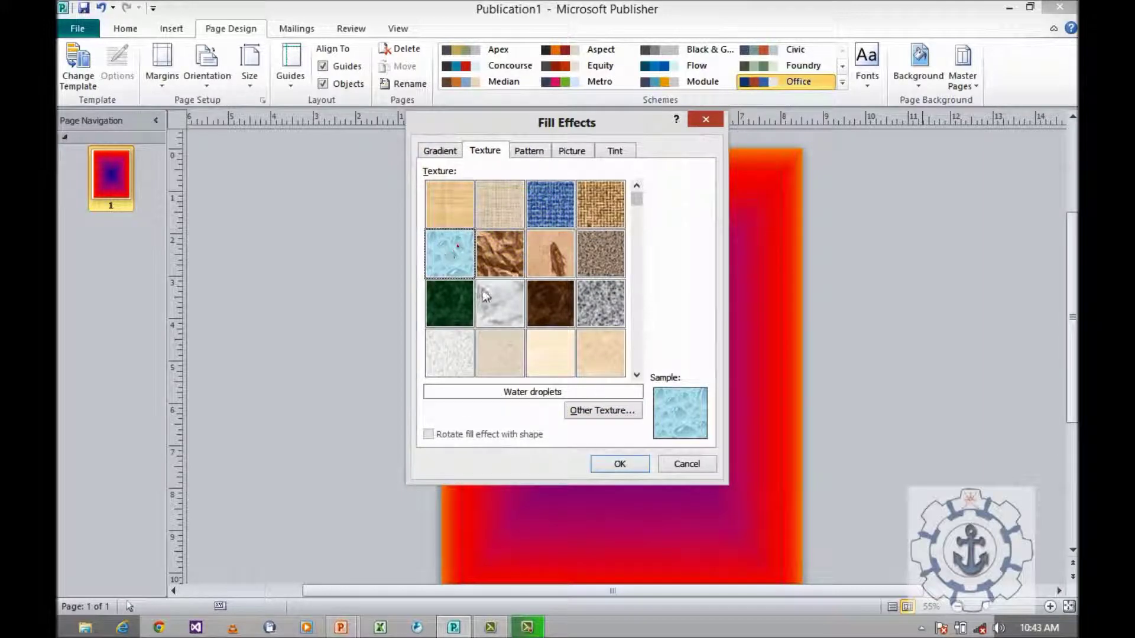
{"action": "left_click", "coordinate": [620, 465]}
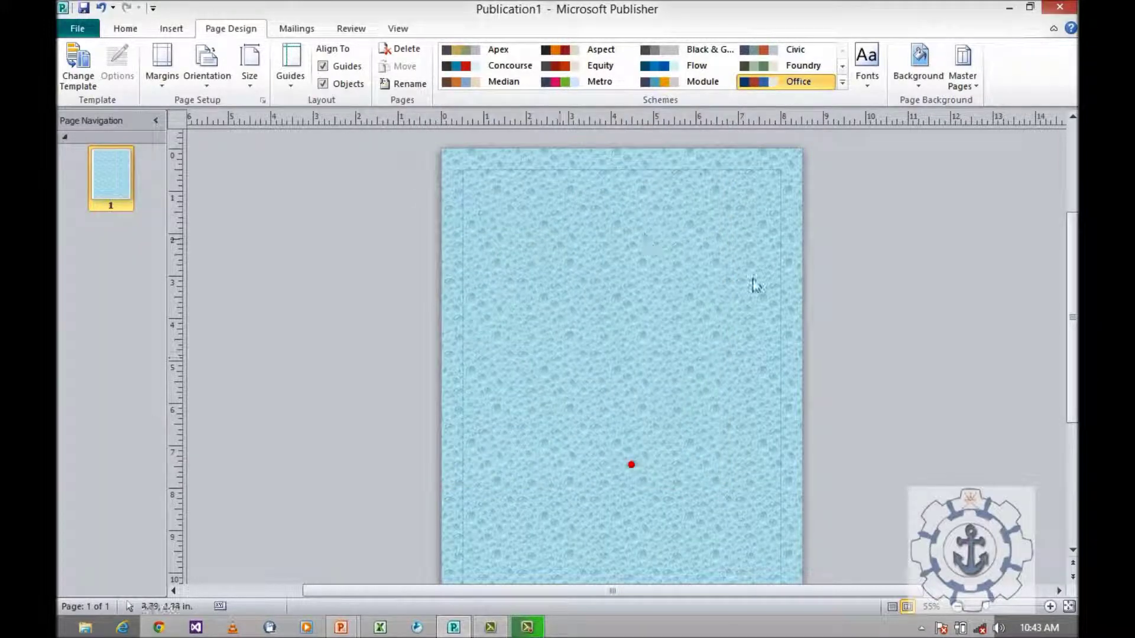
{"action": "scroll", "coordinate": [736, 257], "scroll_direction": "down", "scroll_amount": 2}
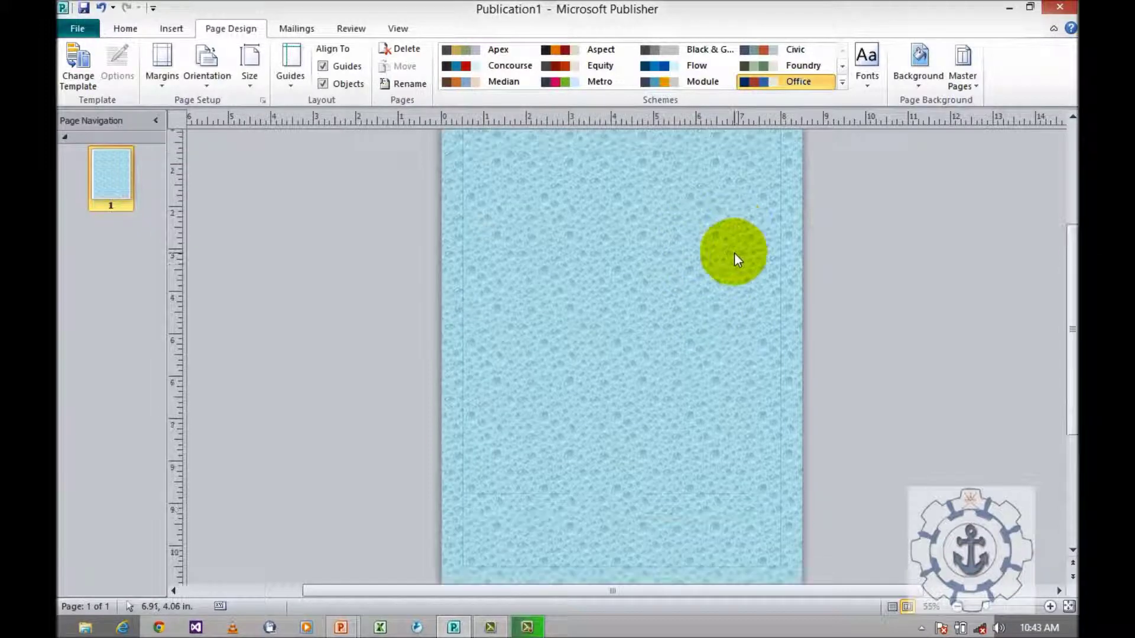
{"action": "scroll", "coordinate": [734, 253], "scroll_direction": "up", "scroll_amount": 2}
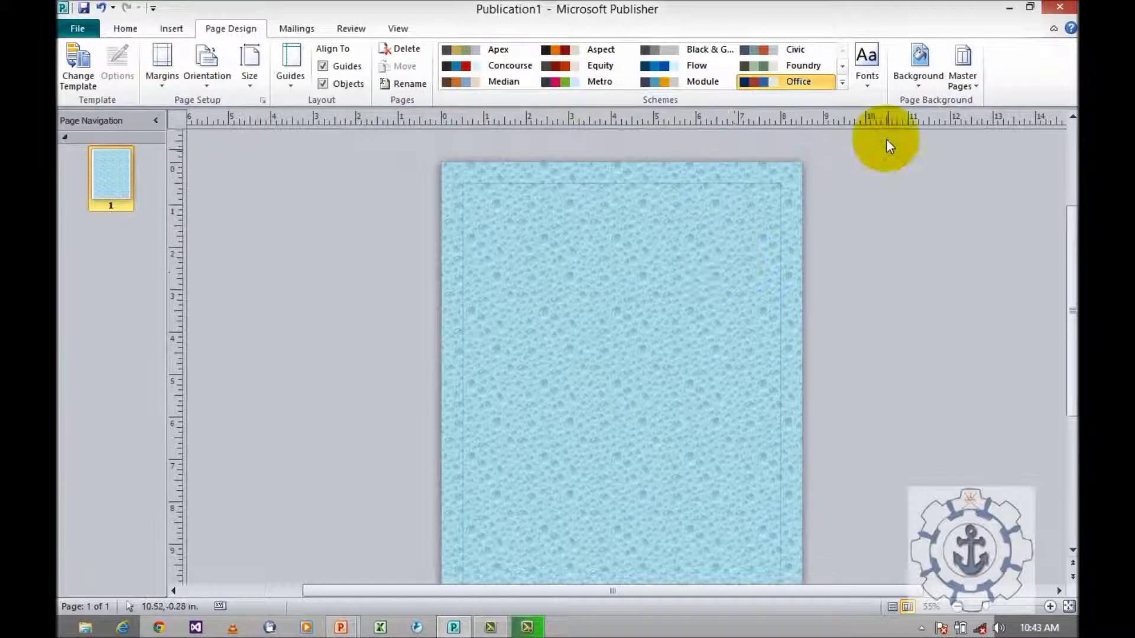
{"action": "left_click", "coordinate": [930, 77]}
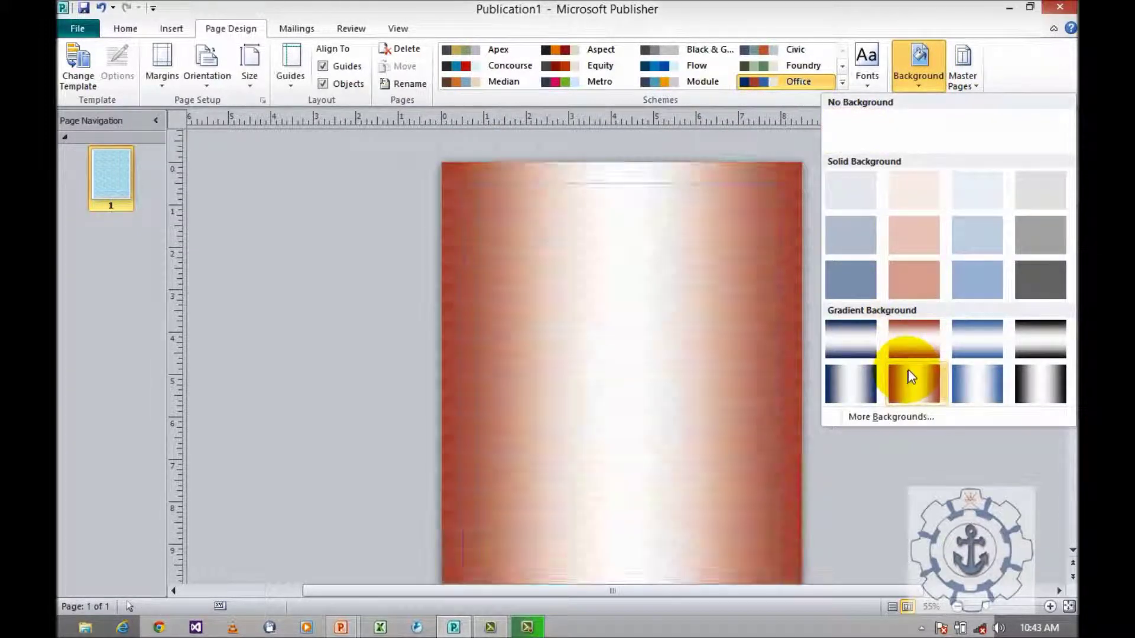
Fill the page with a Light downward diagonal pattern, light blue on darker blue.
{"action": "left_click", "coordinate": [906, 415]}
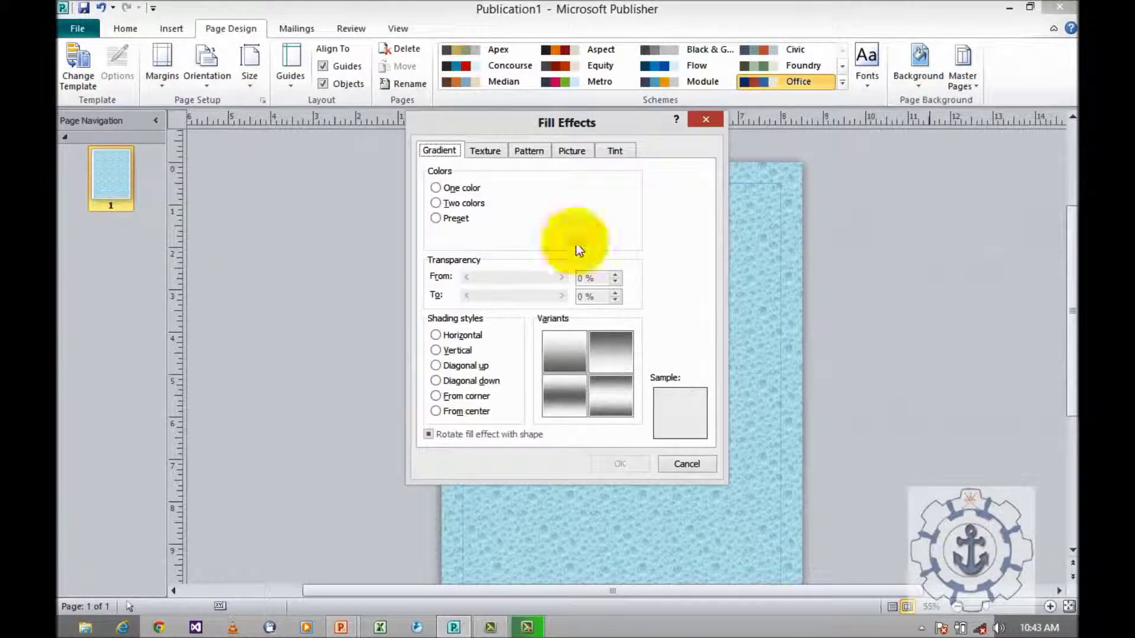
{"action": "left_click", "coordinate": [534, 152]}
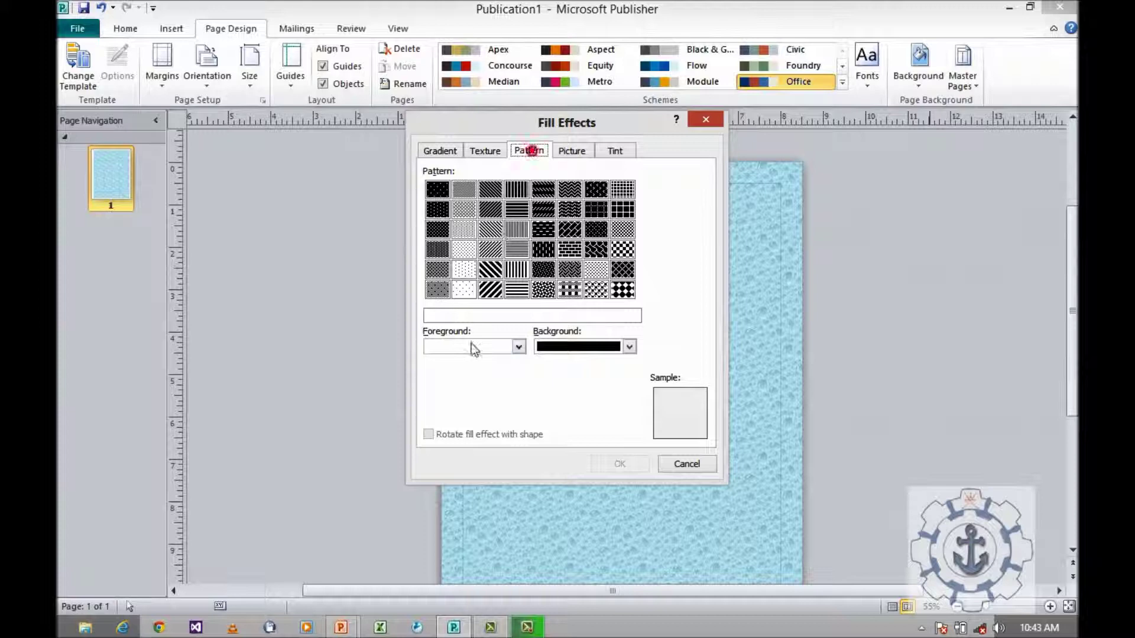
{"action": "left_click", "coordinate": [471, 348]}
{"action": "left_click", "coordinate": [472, 407]}
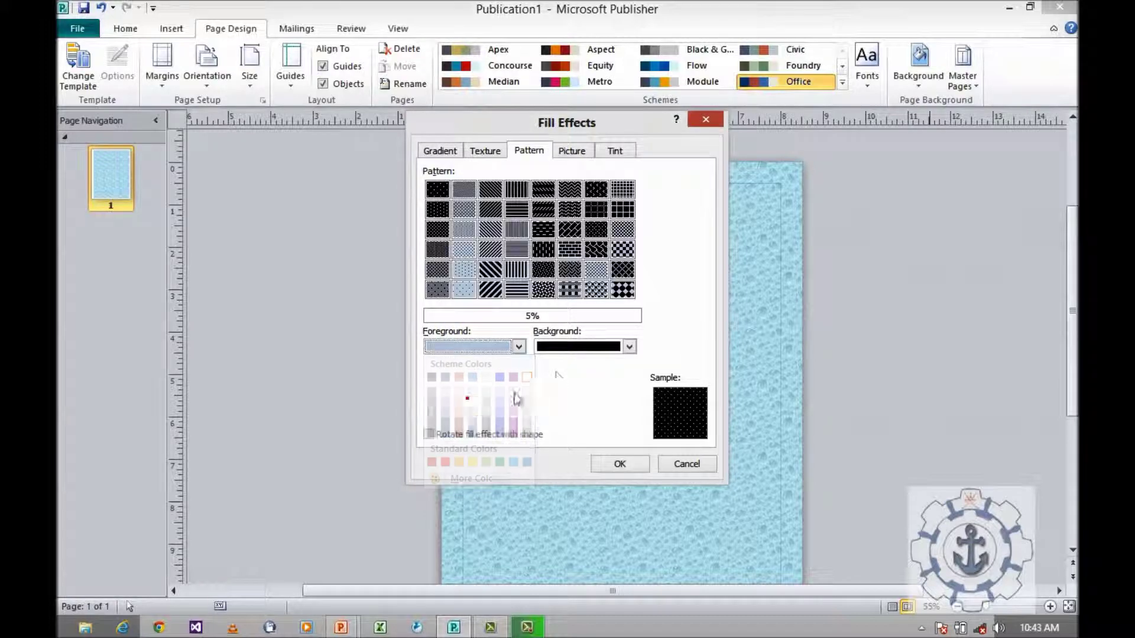
{"action": "left_click", "coordinate": [629, 347]}
{"action": "left_click", "coordinate": [576, 410]}
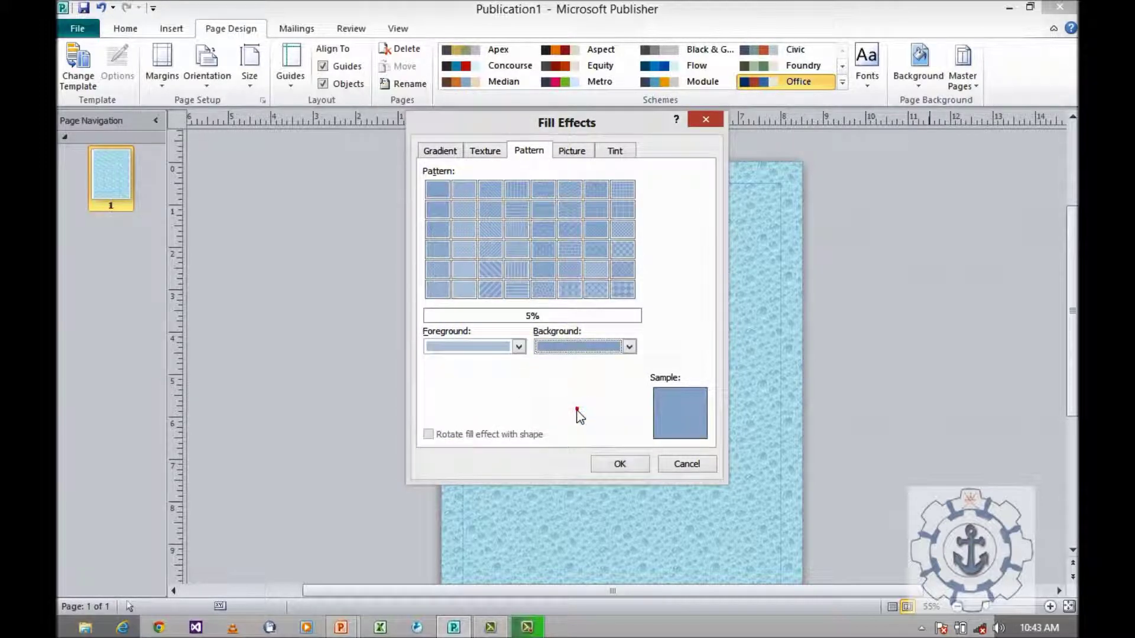
{"action": "left_click", "coordinate": [491, 190]}
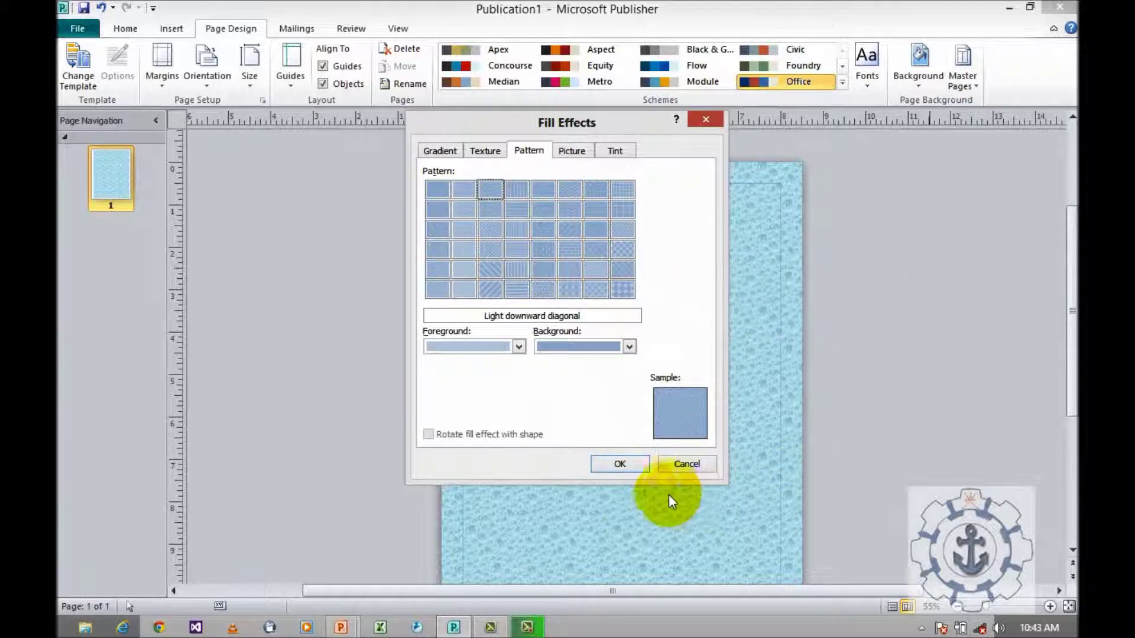
{"action": "left_click", "coordinate": [619, 462]}
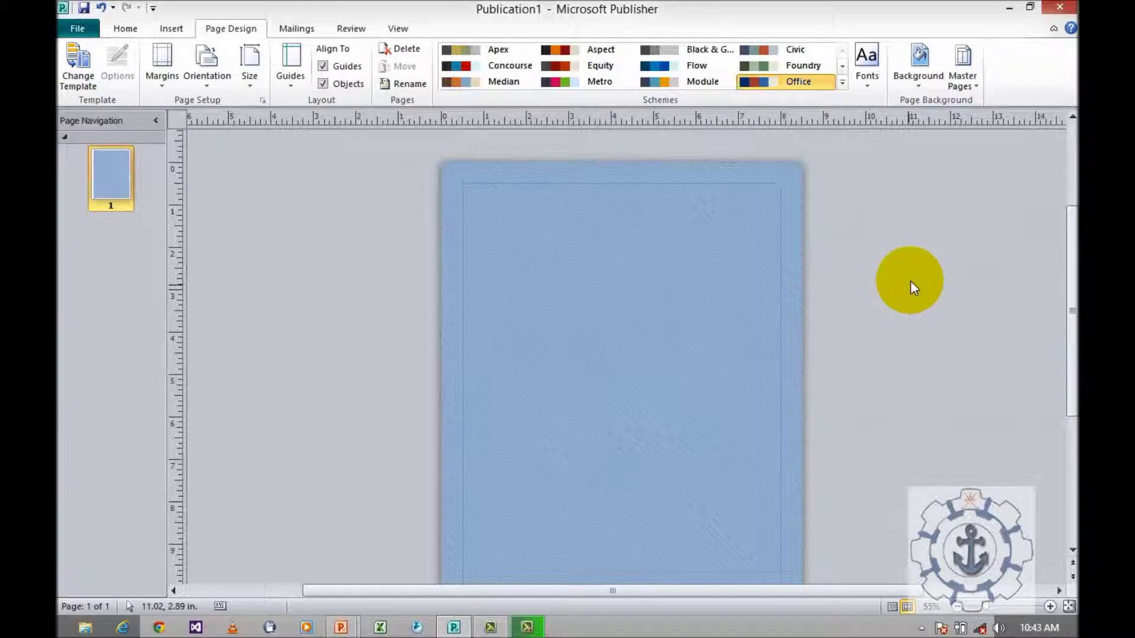
{"action": "left_click", "coordinate": [918, 77]}
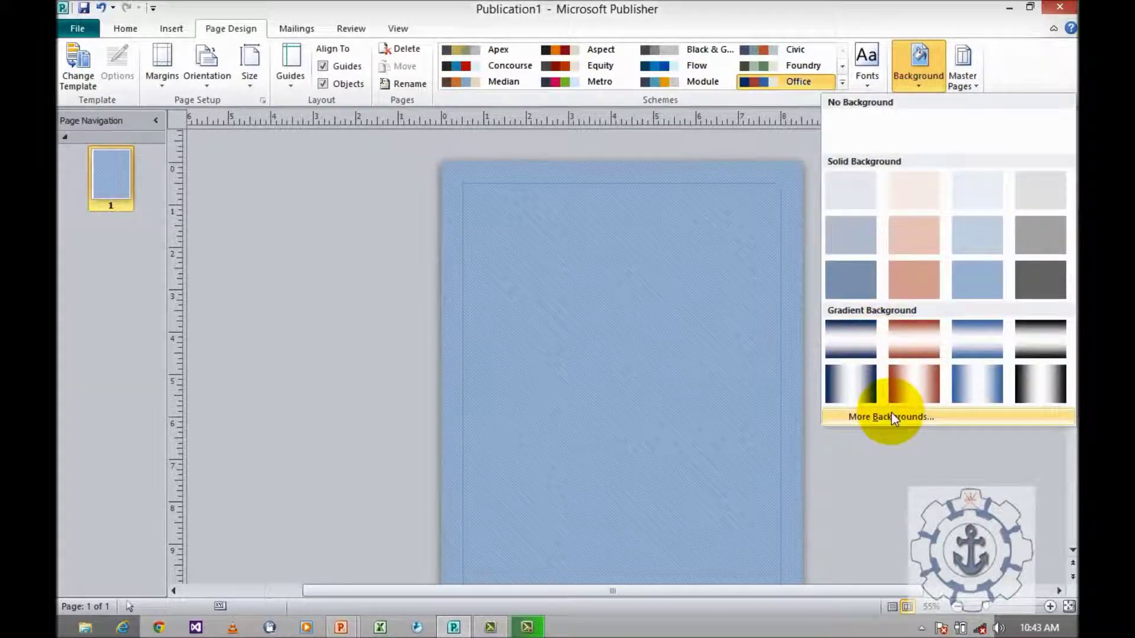
In the Picture fill tab, browse to the Desktop's FTI_logo folder.
{"action": "left_click", "coordinate": [892, 416]}
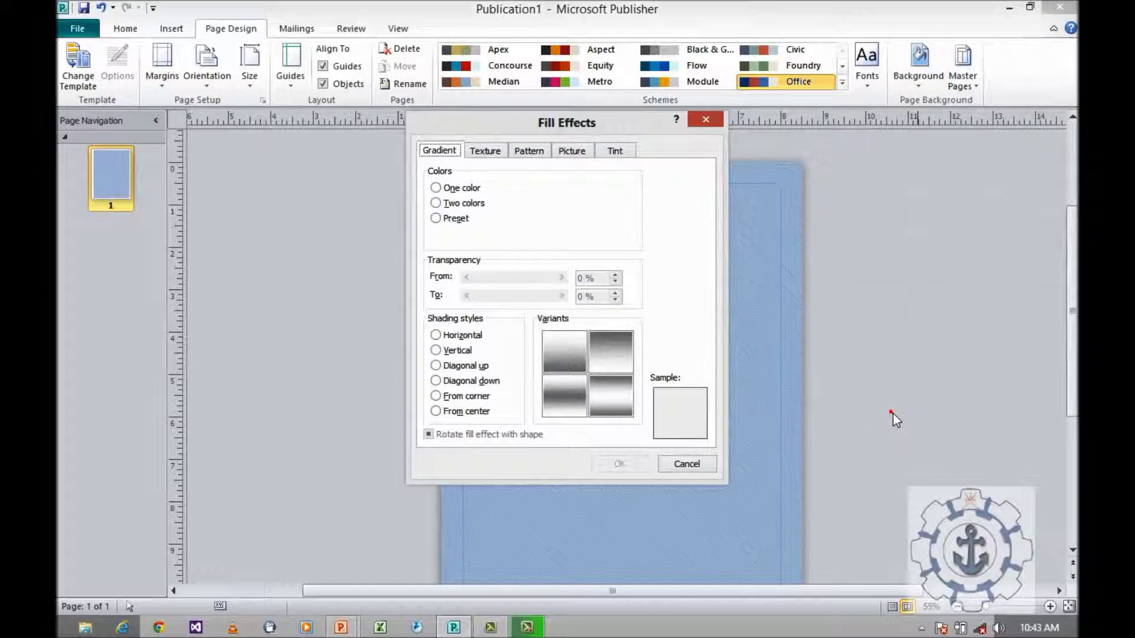
{"action": "left_click", "coordinate": [564, 151]}
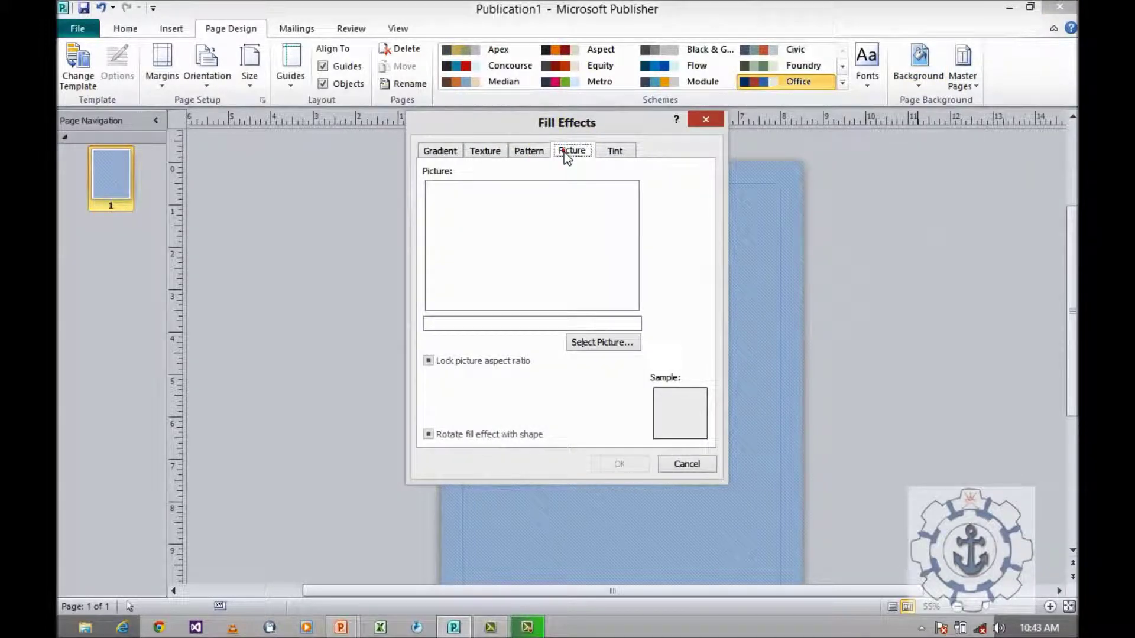
{"action": "left_click", "coordinate": [603, 346]}
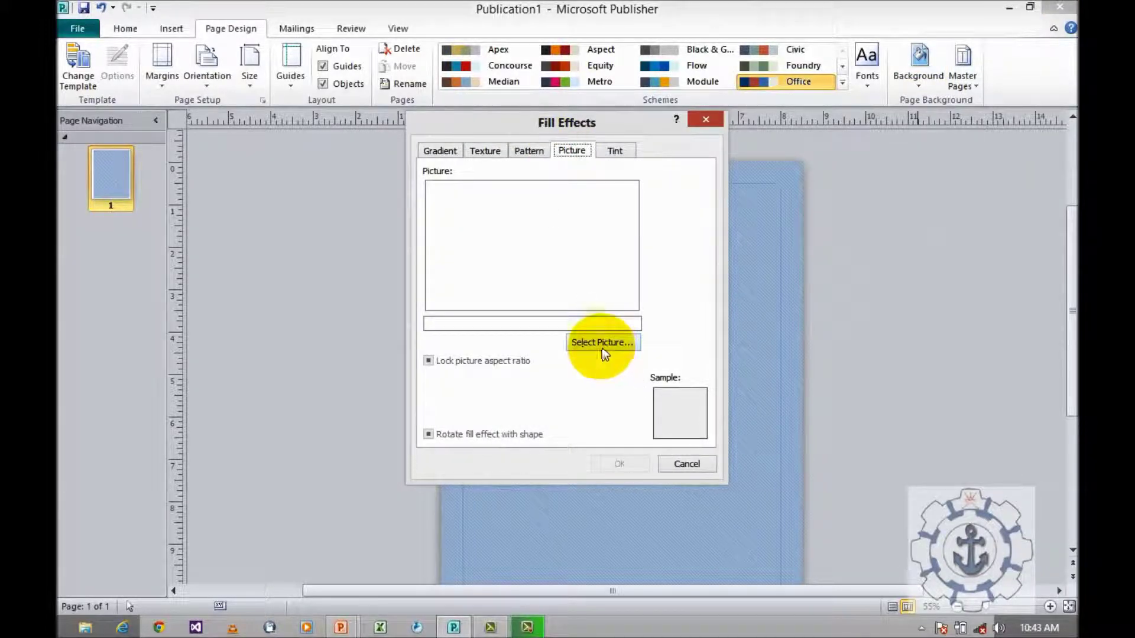
{"action": "left_click", "coordinate": [538, 259]}
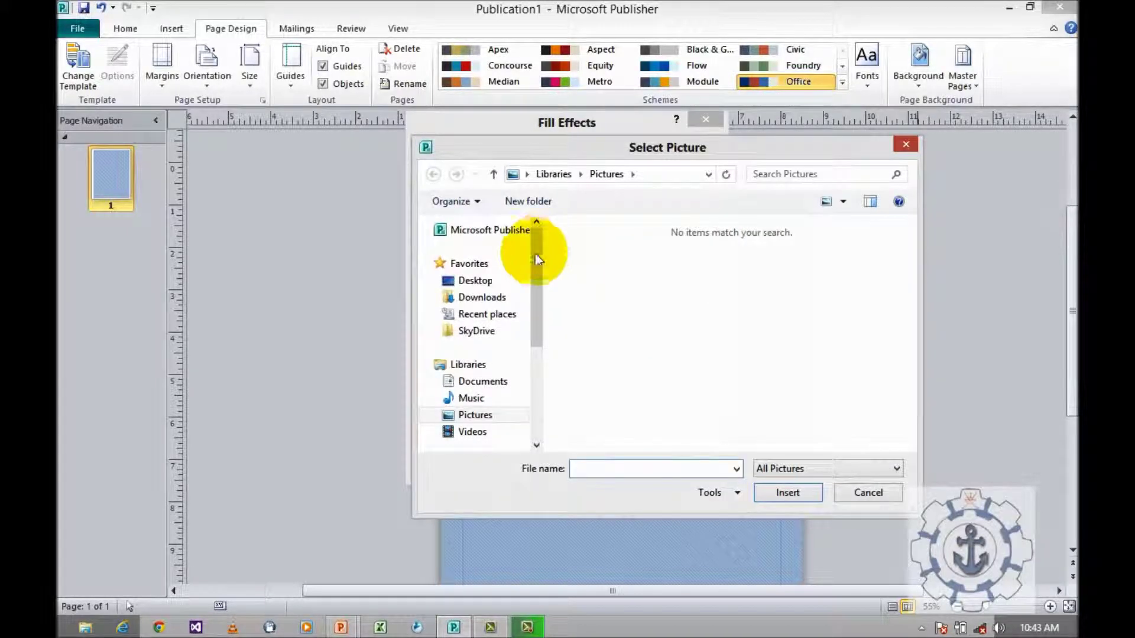
{"action": "left_click", "coordinate": [491, 282]}
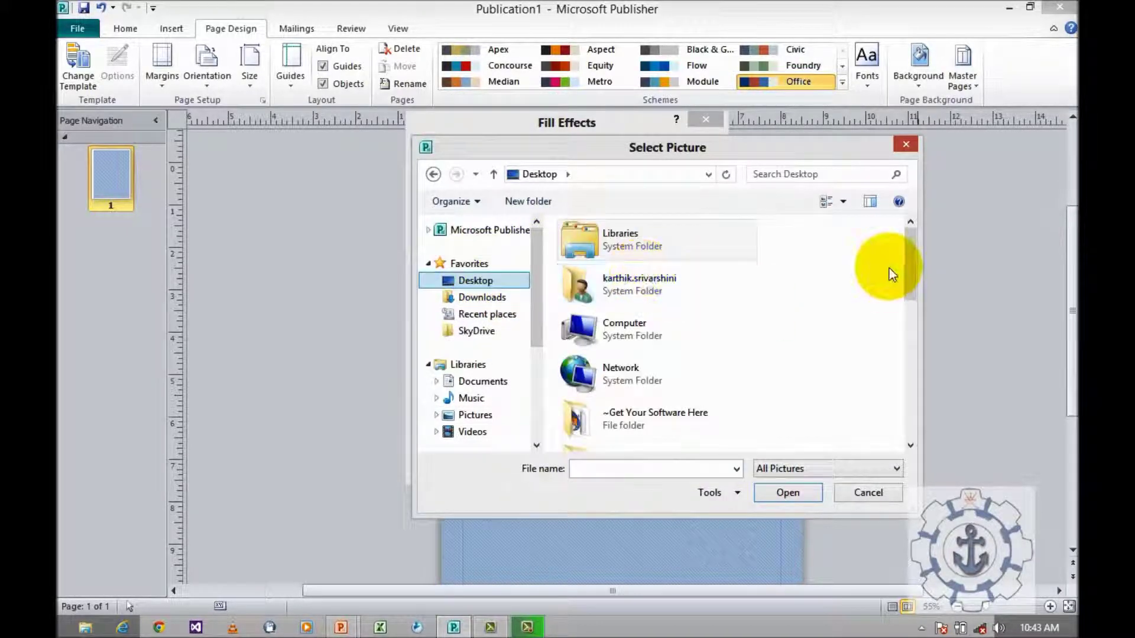
{"action": "left_click_drag", "start_coordinate": [914, 283], "coordinate": [906, 321]}
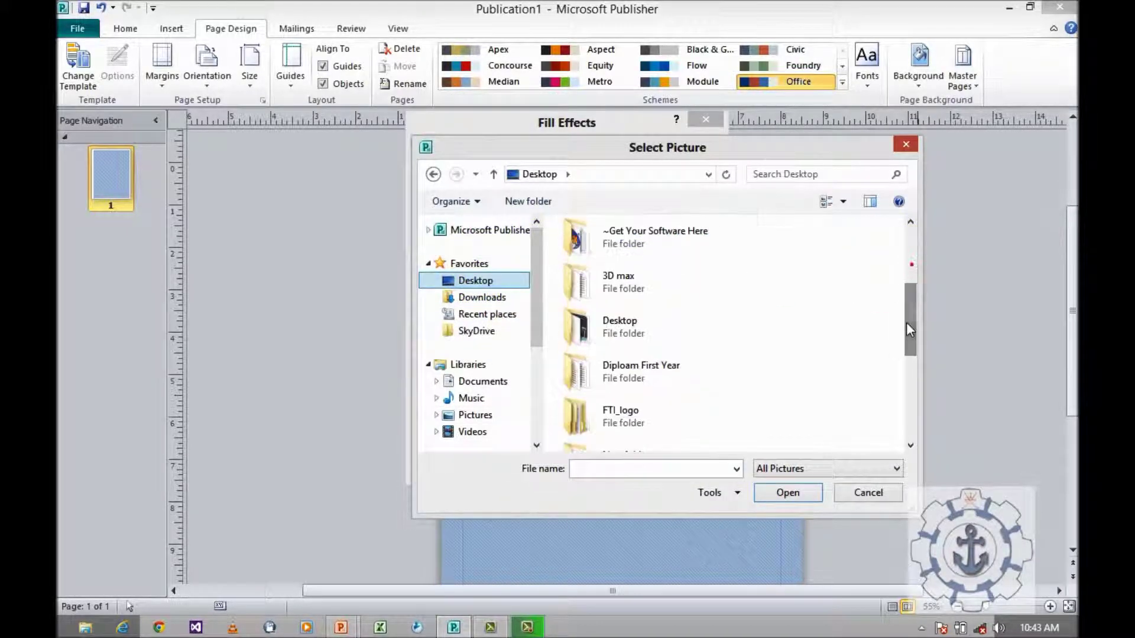
{"action": "left_click", "coordinate": [675, 409]}
{"action": "double_click", "coordinate": [675, 410]}
Insert logo_new from the logo subfolder as the tiled page background.
{"action": "double_click", "coordinate": [592, 246]}
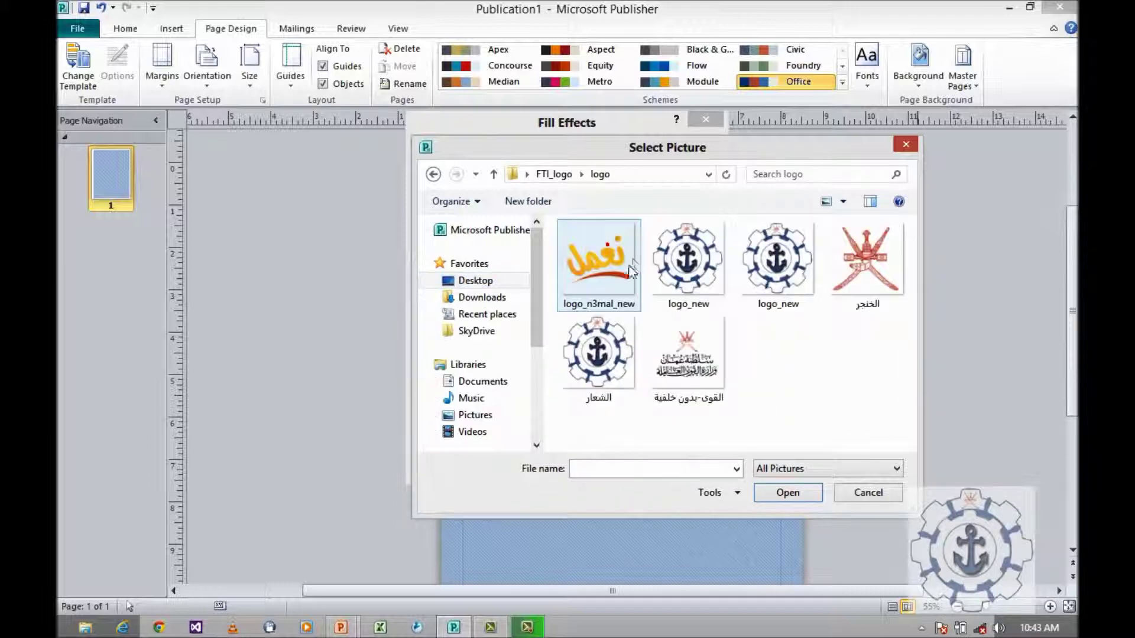
{"action": "left_click", "coordinate": [767, 275]}
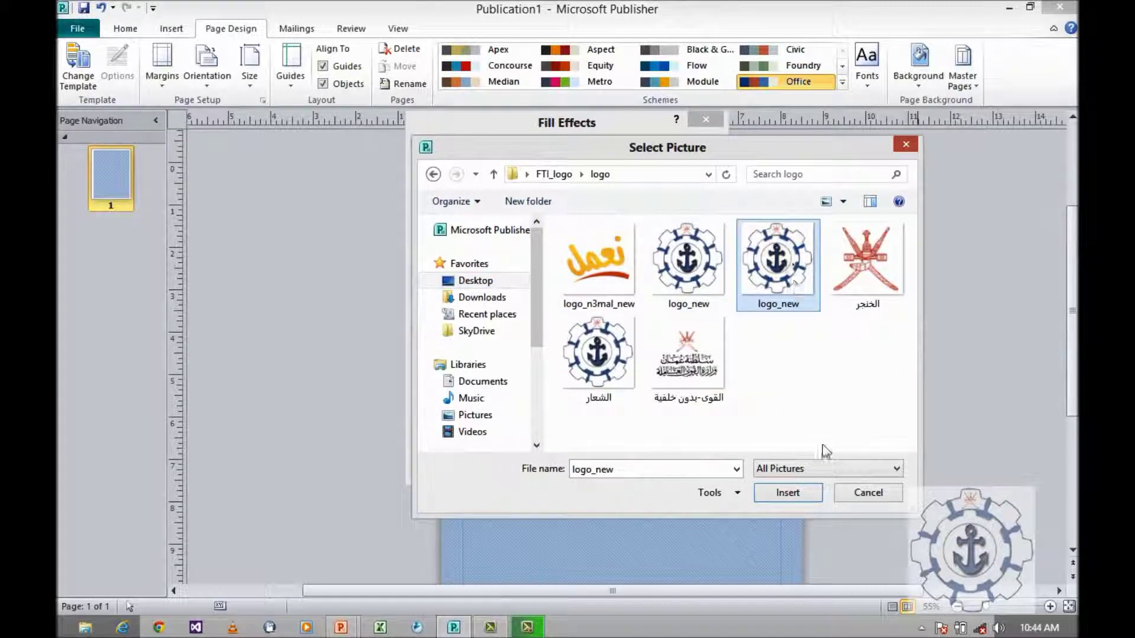
{"action": "left_click", "coordinate": [785, 491]}
{"action": "left_click", "coordinate": [619, 464]}
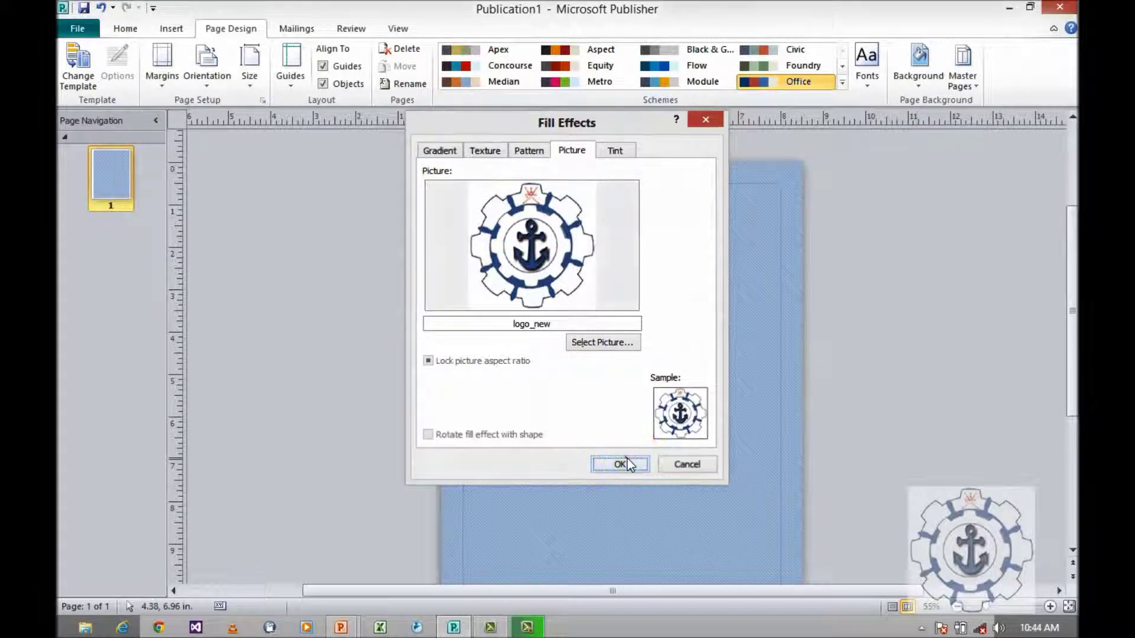
{"action": "scroll", "coordinate": [651, 440], "scroll_direction": "down", "scroll_amount": 1}
{"action": "scroll", "coordinate": [683, 408], "scroll_direction": "up", "scroll_amount": 2}
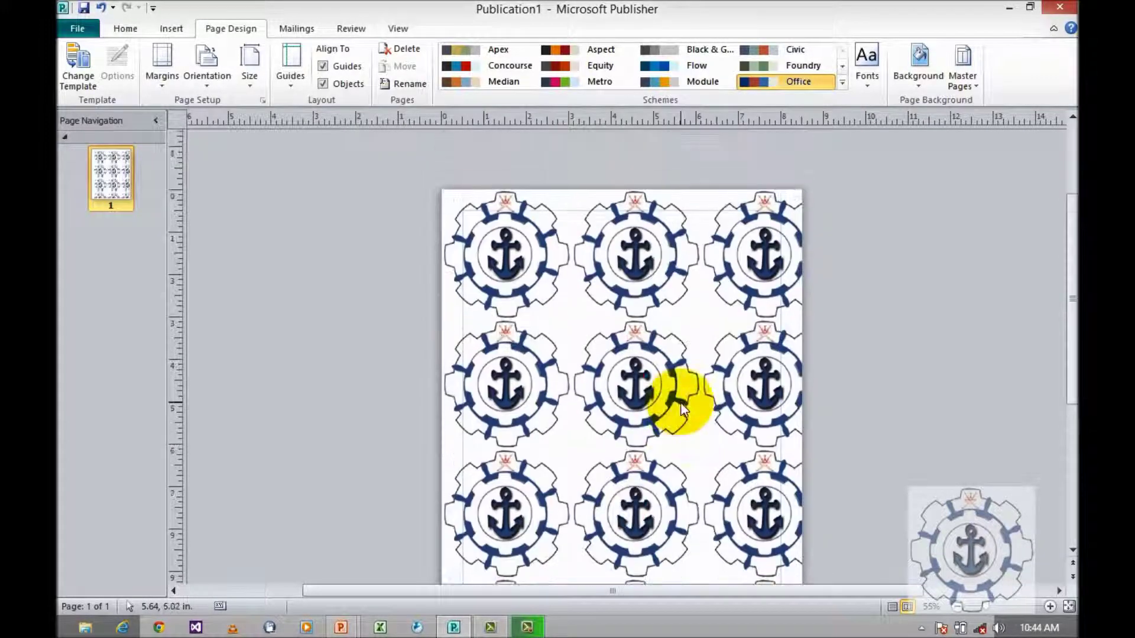
{"action": "scroll", "coordinate": [681, 405], "scroll_direction": "up", "scroll_amount": 1}
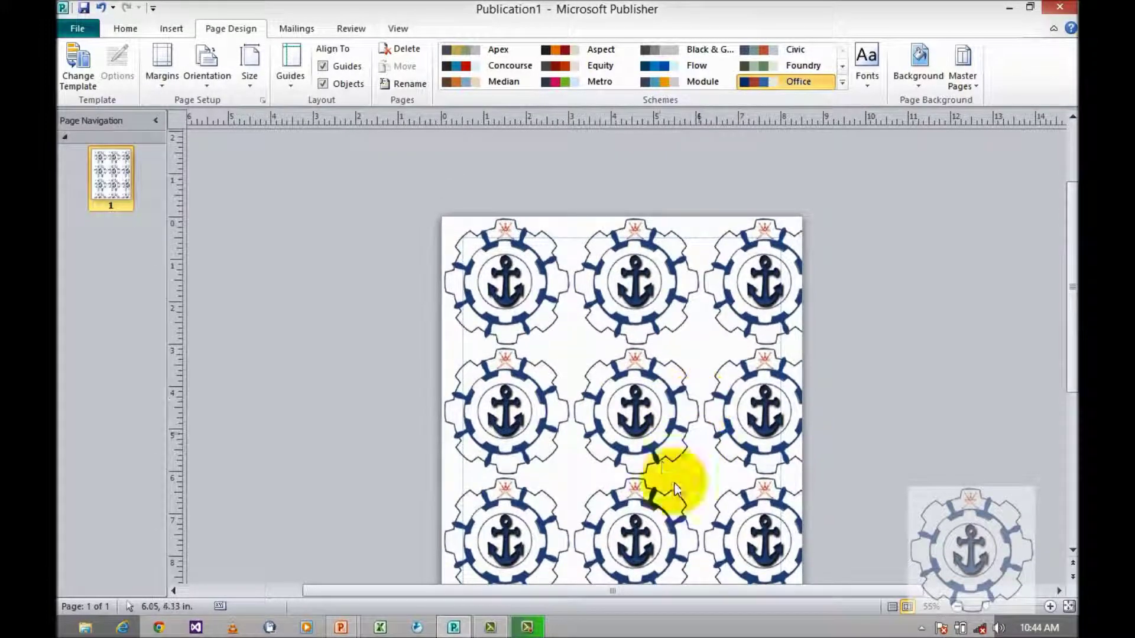
In Fill Effects' Tint tab, set the base colour to purple.
{"action": "left_click", "coordinate": [916, 76]}
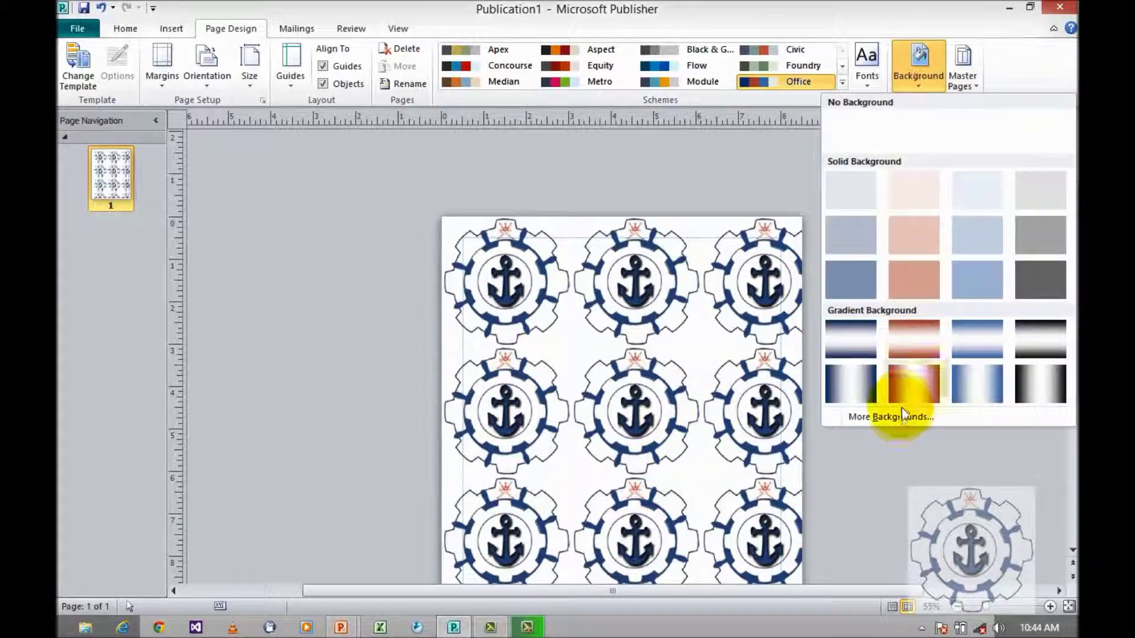
{"action": "left_click", "coordinate": [899, 417]}
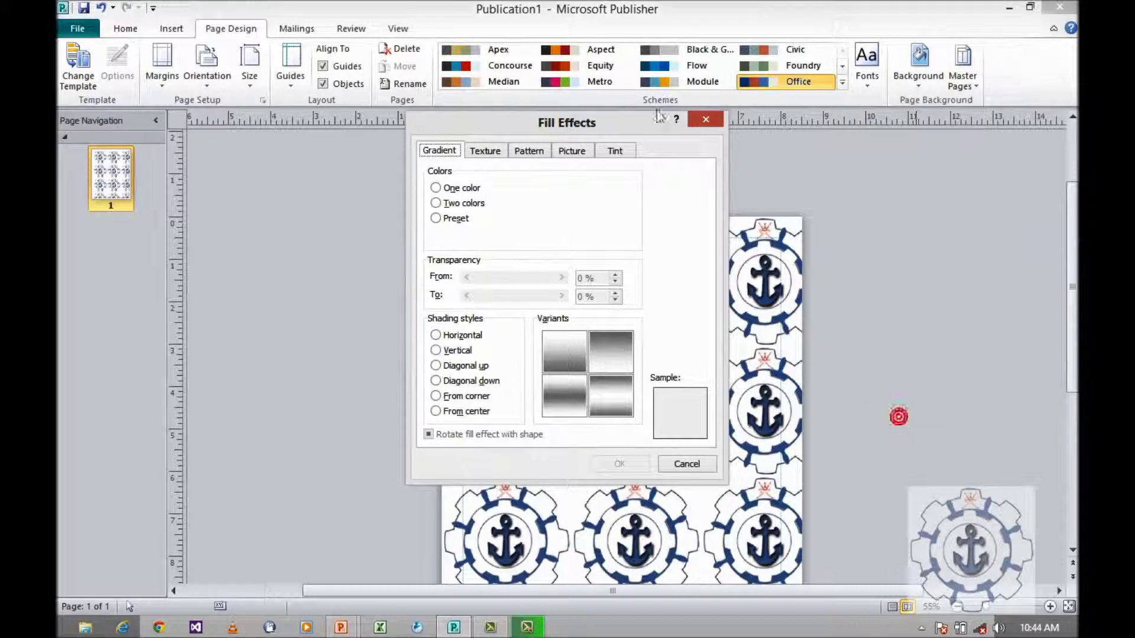
{"action": "left_click", "coordinate": [589, 151]}
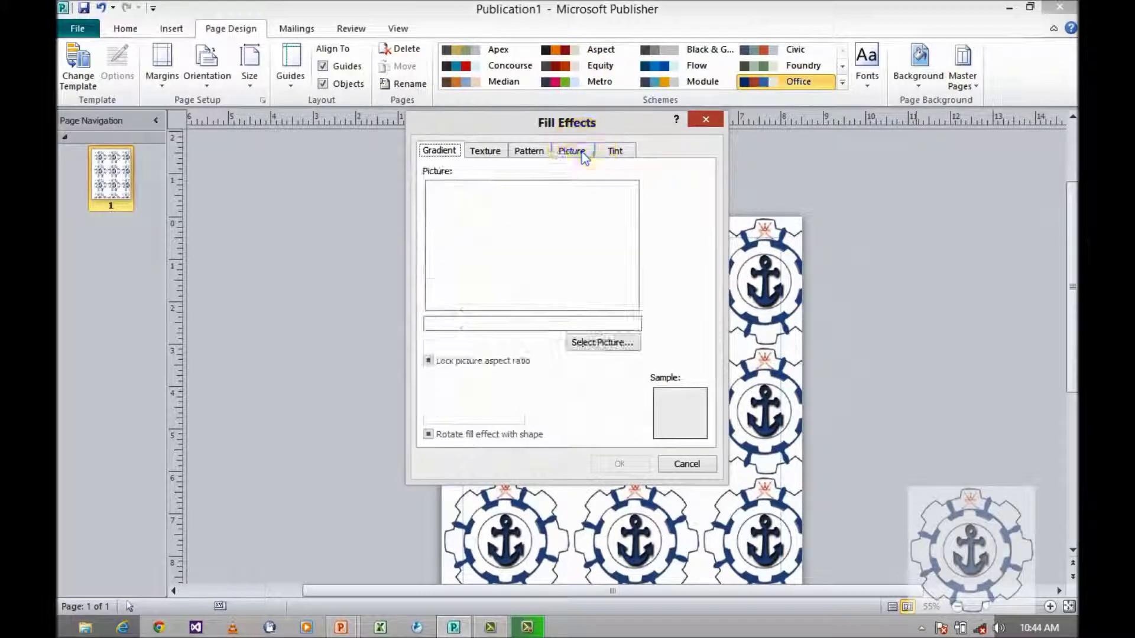
{"action": "left_click", "coordinate": [616, 153]}
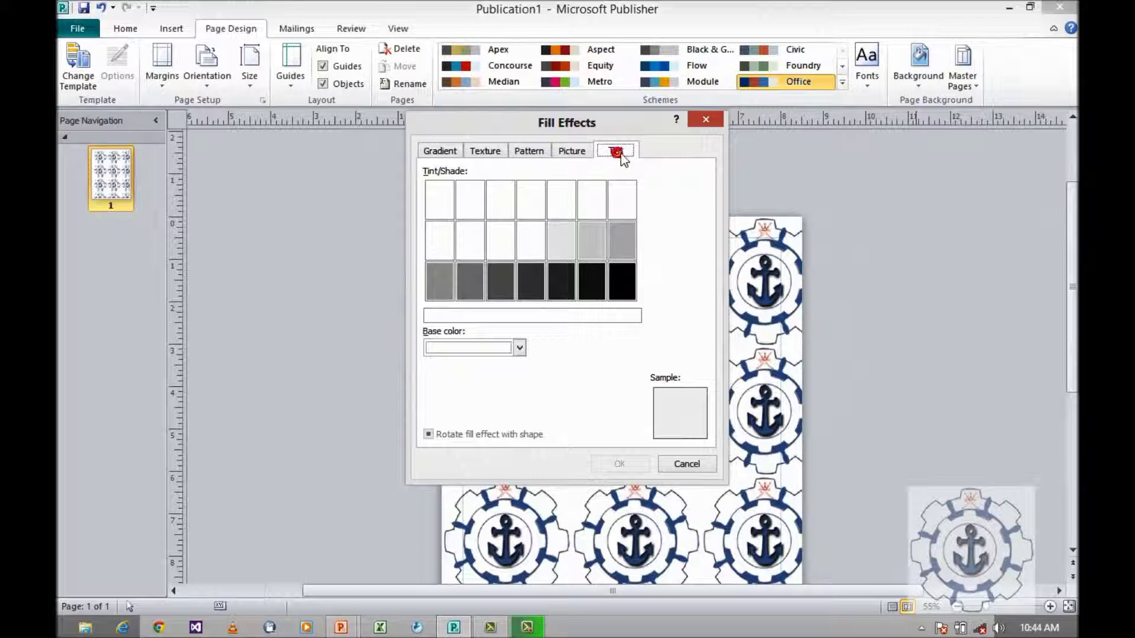
{"action": "left_click", "coordinate": [472, 348]}
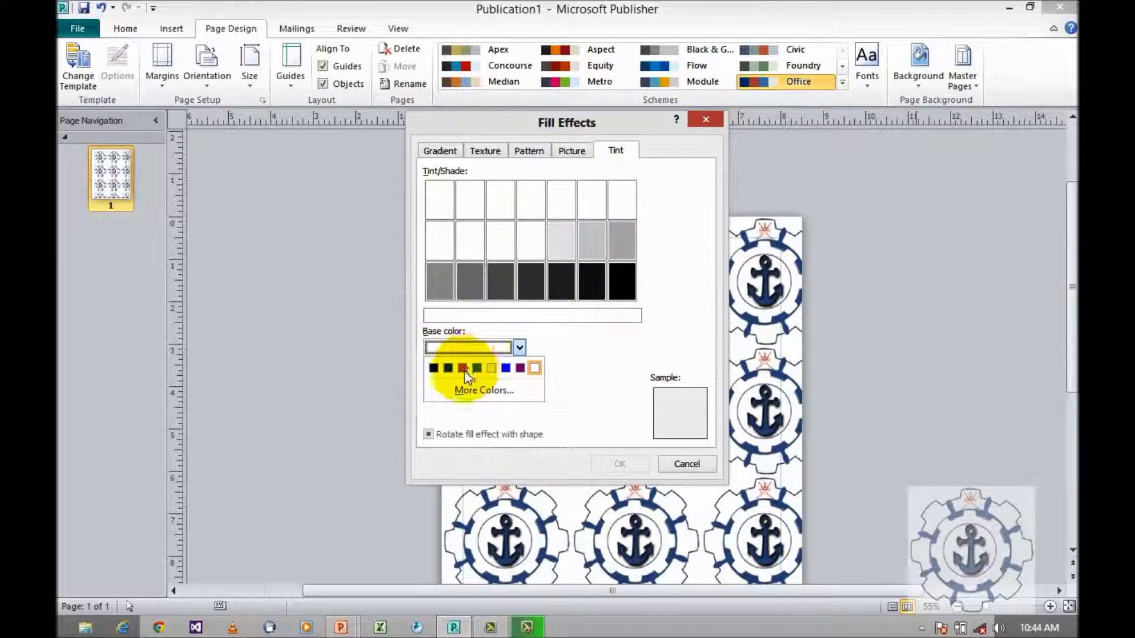
{"action": "left_click", "coordinate": [449, 369]}
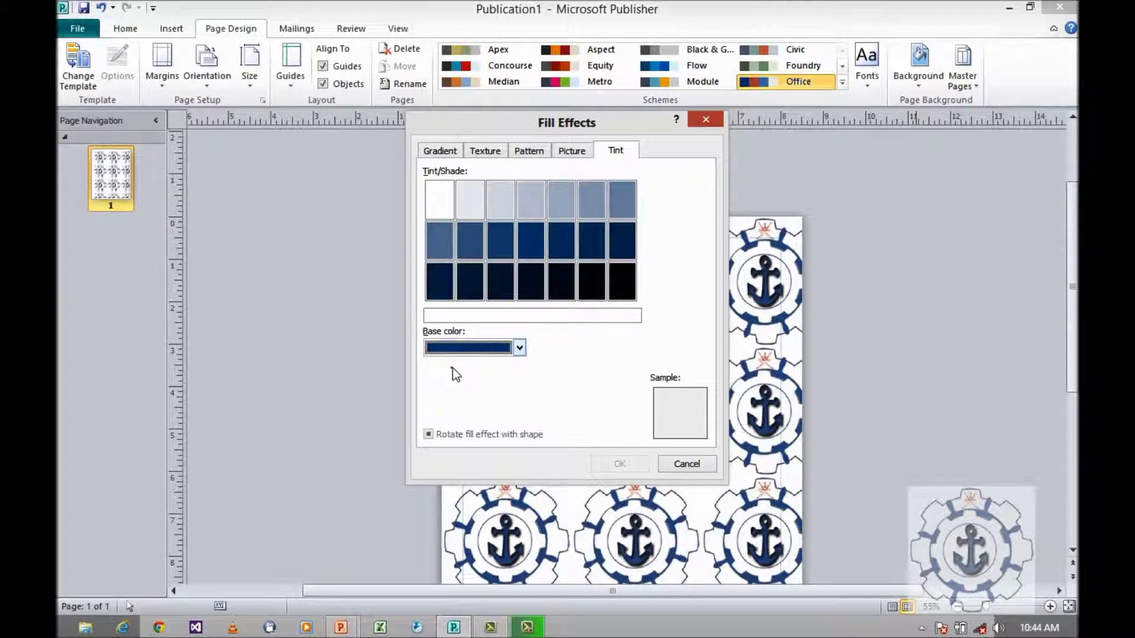
{"action": "left_click", "coordinate": [518, 349]}
{"action": "left_click", "coordinate": [520, 369]}
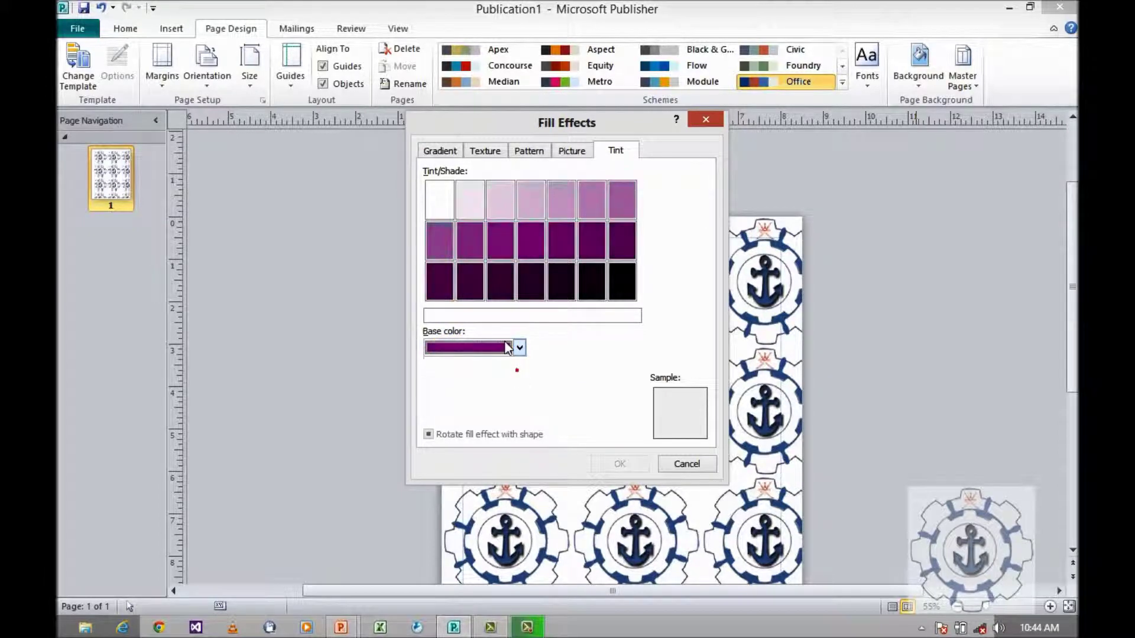
Compare 20% to 60% purple tints, then apply the 30% tint to the page.
{"action": "left_click", "coordinate": [501, 199]}
{"action": "left_click", "coordinate": [531, 199]}
{"action": "left_click", "coordinate": [561, 199]}
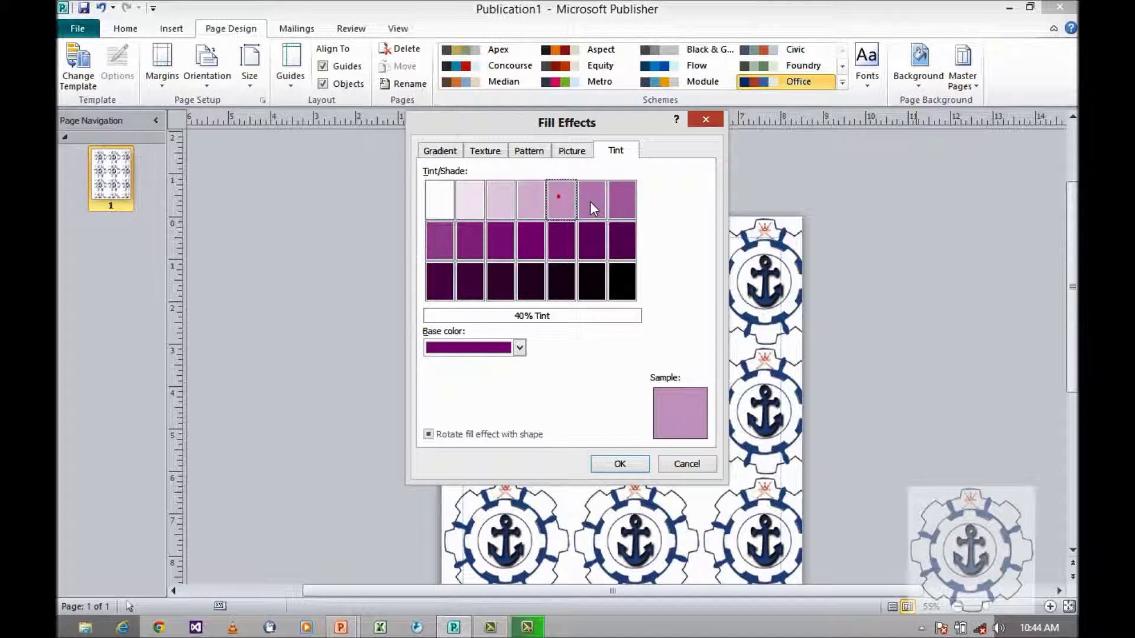
{"action": "left_click", "coordinate": [615, 198]}
{"action": "left_click", "coordinate": [594, 197]}
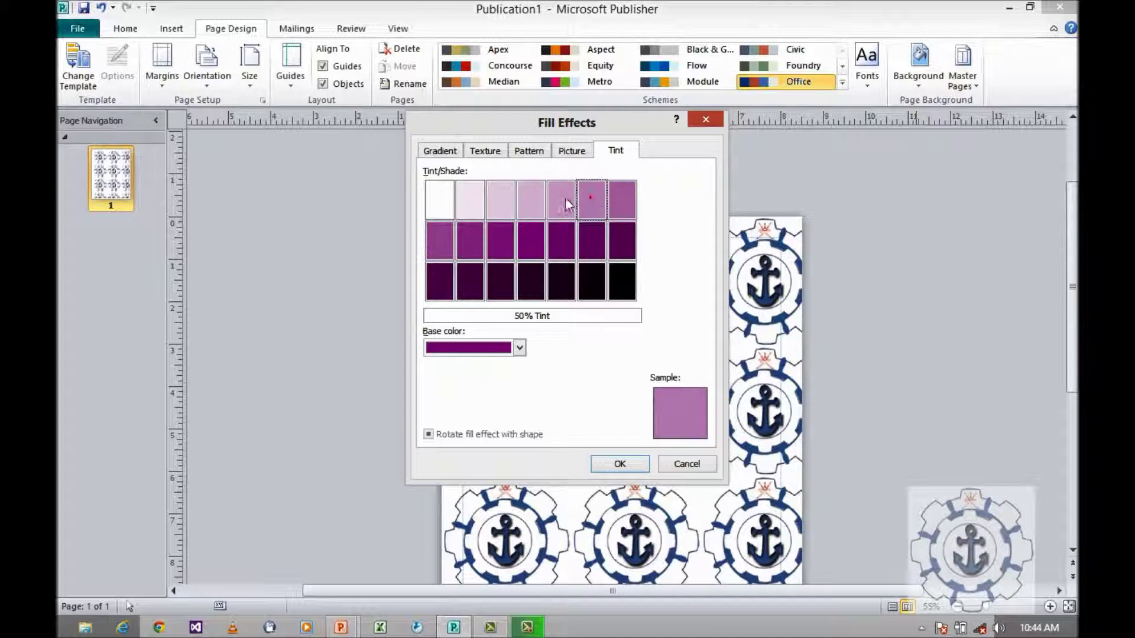
{"action": "left_click", "coordinate": [564, 202]}
{"action": "left_click", "coordinate": [534, 201]}
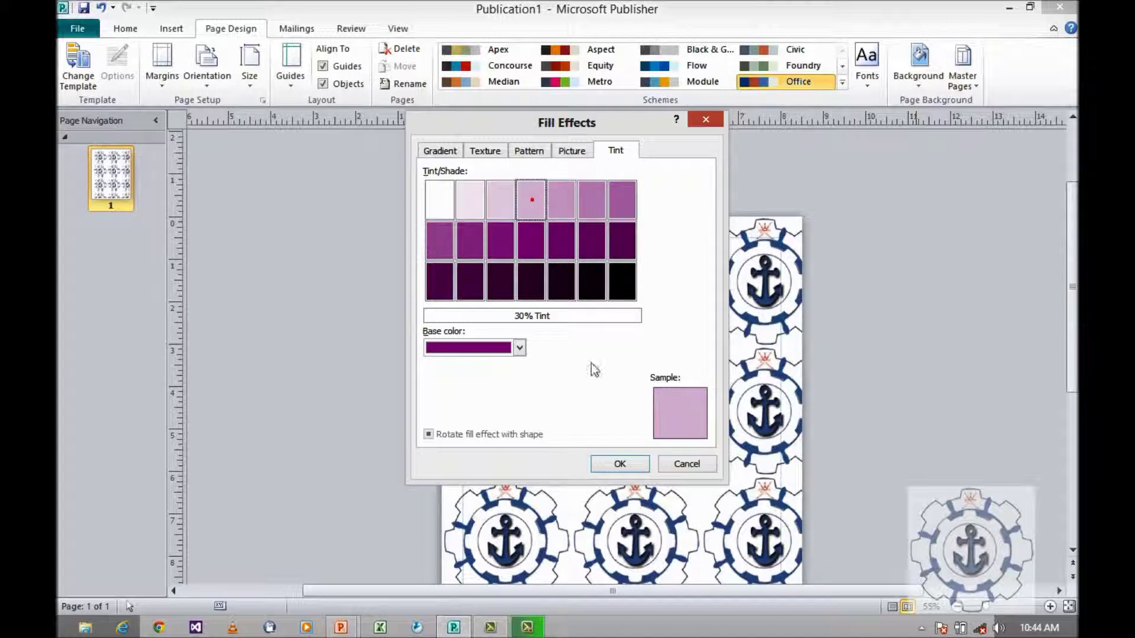
{"action": "left_click", "coordinate": [606, 467]}
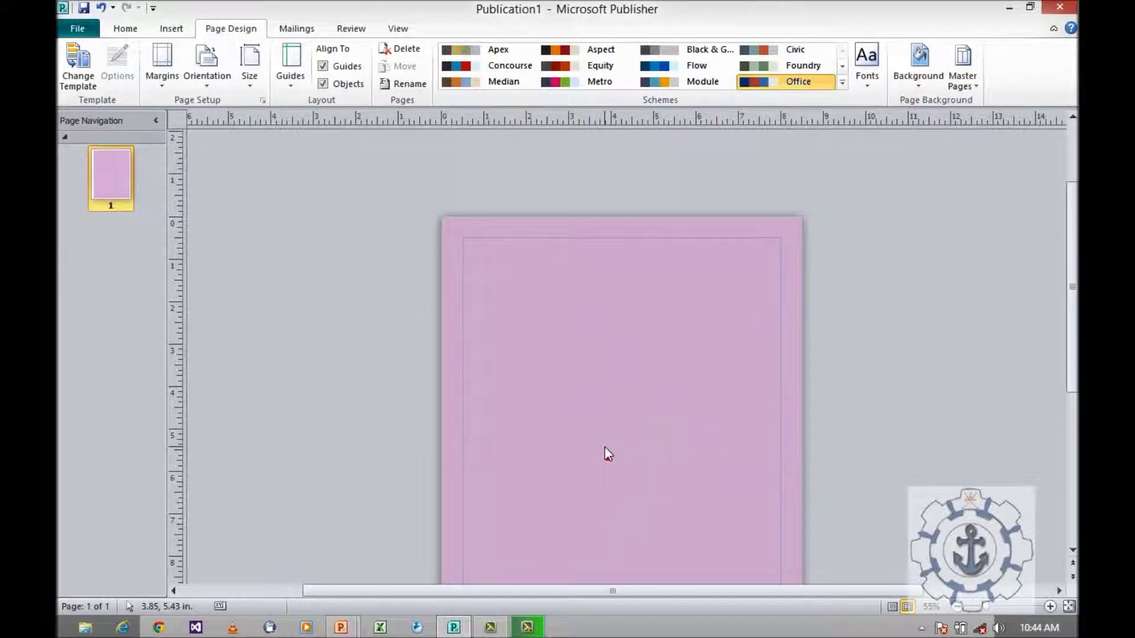
Check the page and close the background choices without changing anything.
{"action": "scroll", "coordinate": [605, 448], "scroll_direction": "down", "scroll_amount": 3}
{"action": "left_click", "coordinate": [606, 452]}
{"action": "scroll", "coordinate": [746, 418], "scroll_direction": "up", "scroll_amount": 2}
{"action": "left_click", "coordinate": [917, 74]}
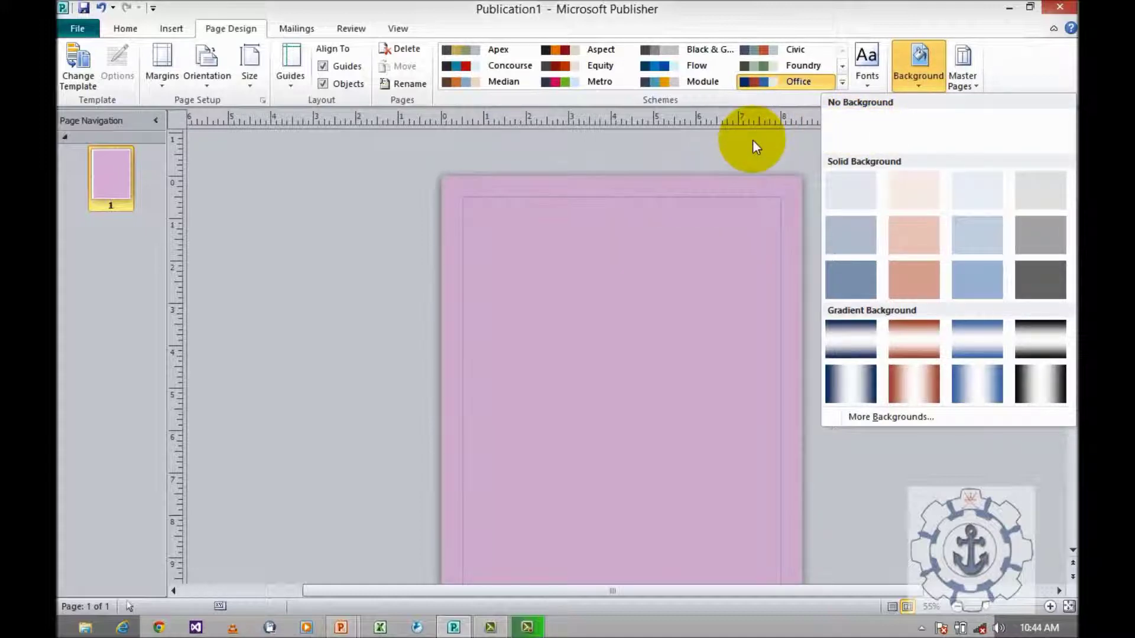
{"action": "left_click", "coordinate": [753, 142]}
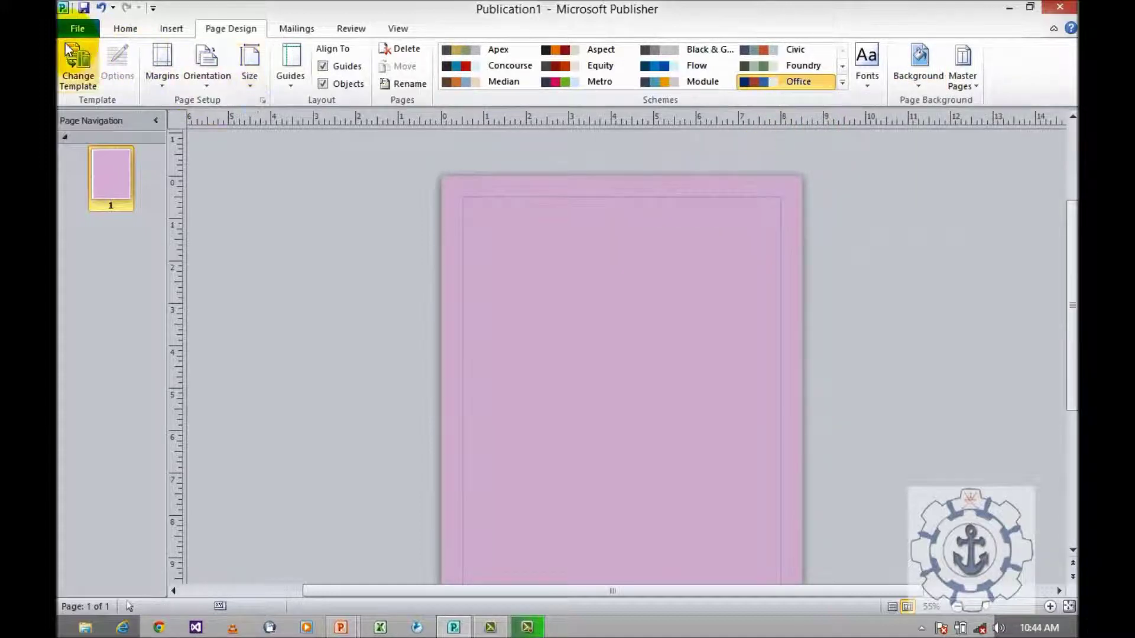
Save the publication as sam.pub and view its file Info page.
{"action": "left_click", "coordinate": [70, 29]}
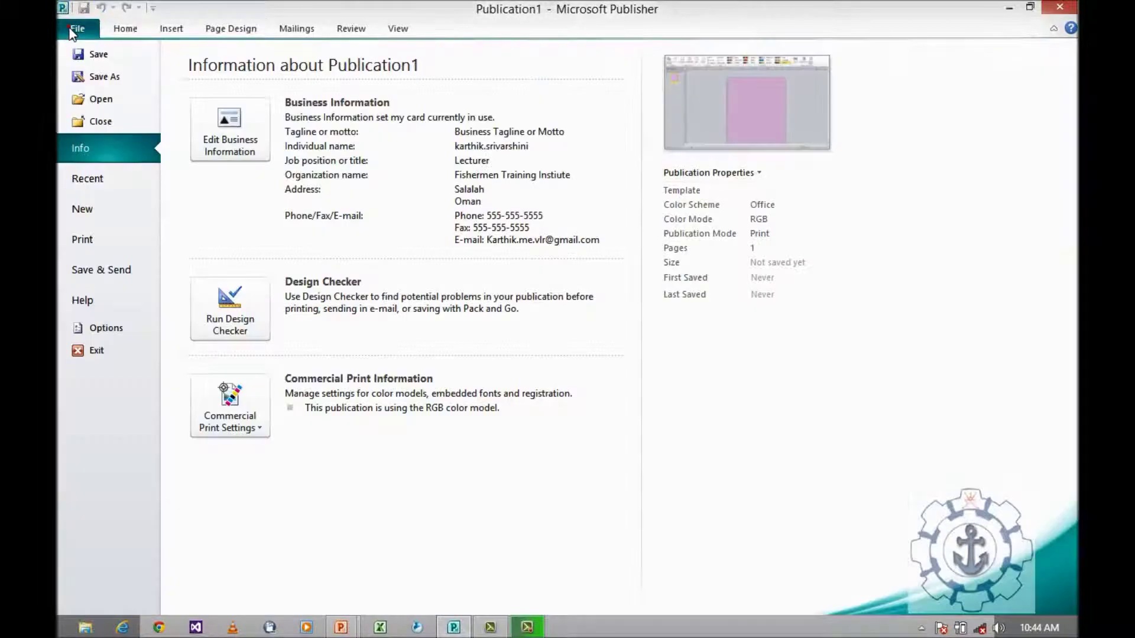
{"action": "left_click", "coordinate": [88, 75]}
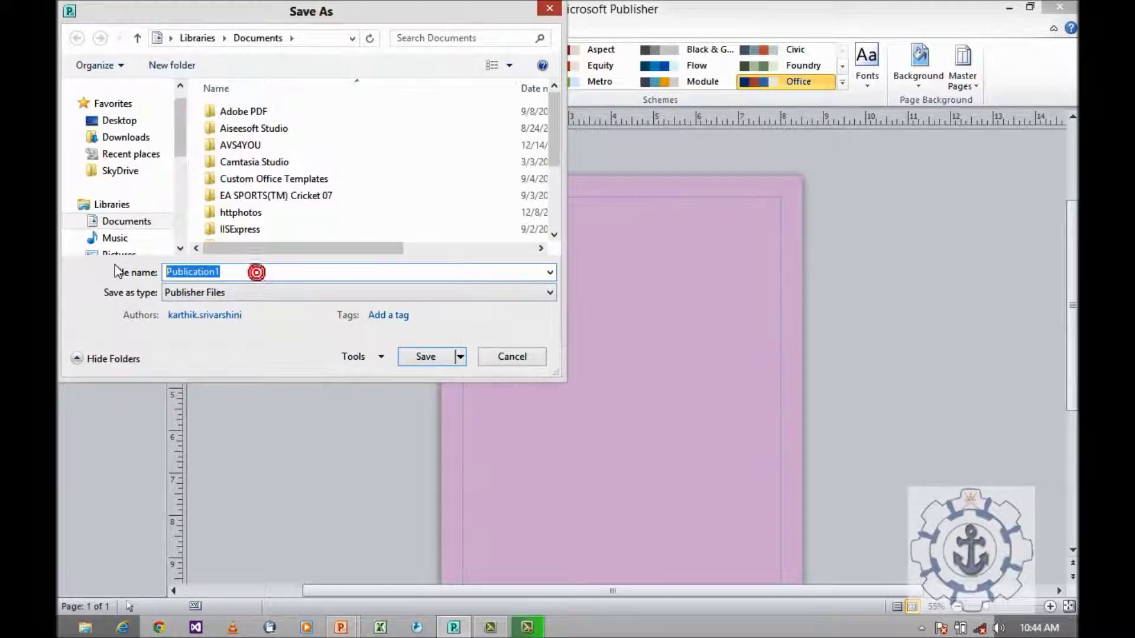
{"action": "type", "text": "sam"}
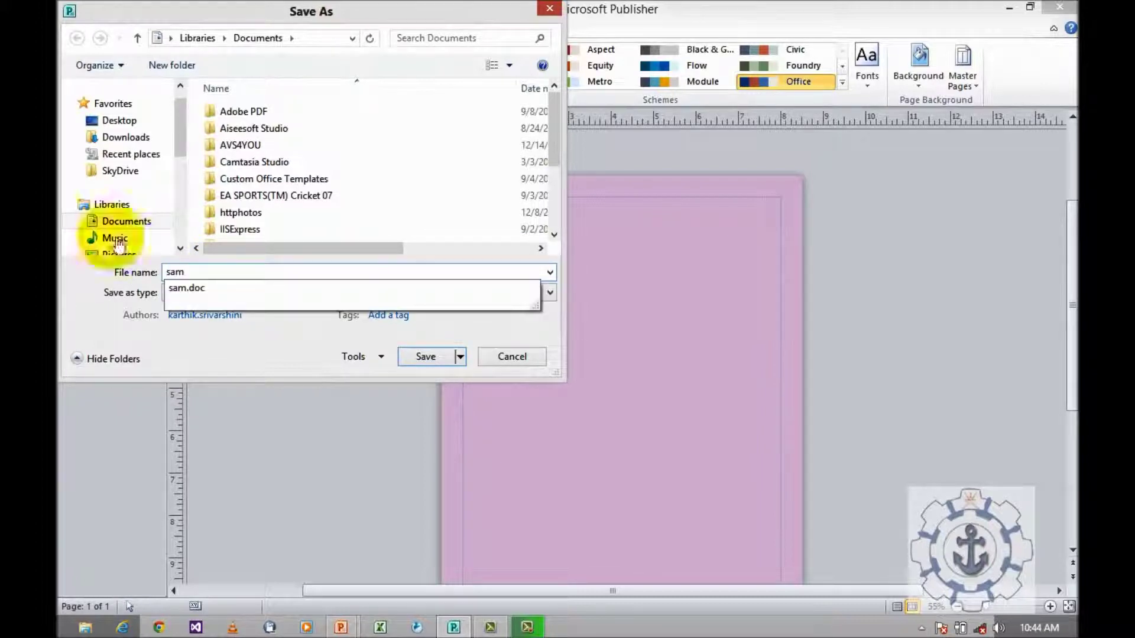
{"action": "left_click", "coordinate": [260, 354]}
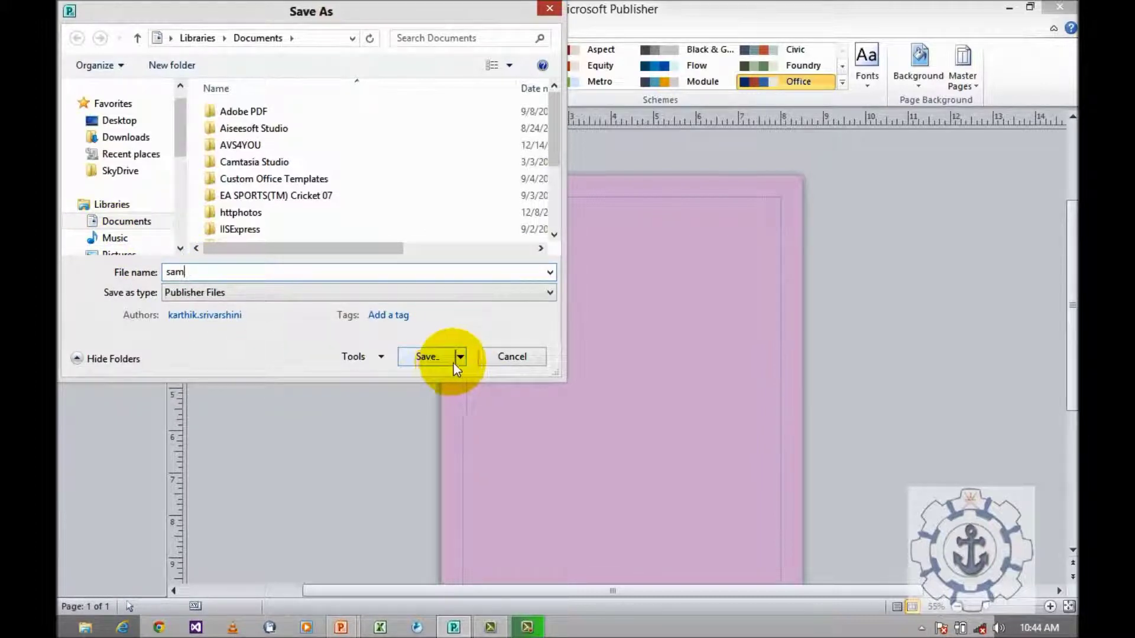
{"action": "left_click", "coordinate": [438, 360]}
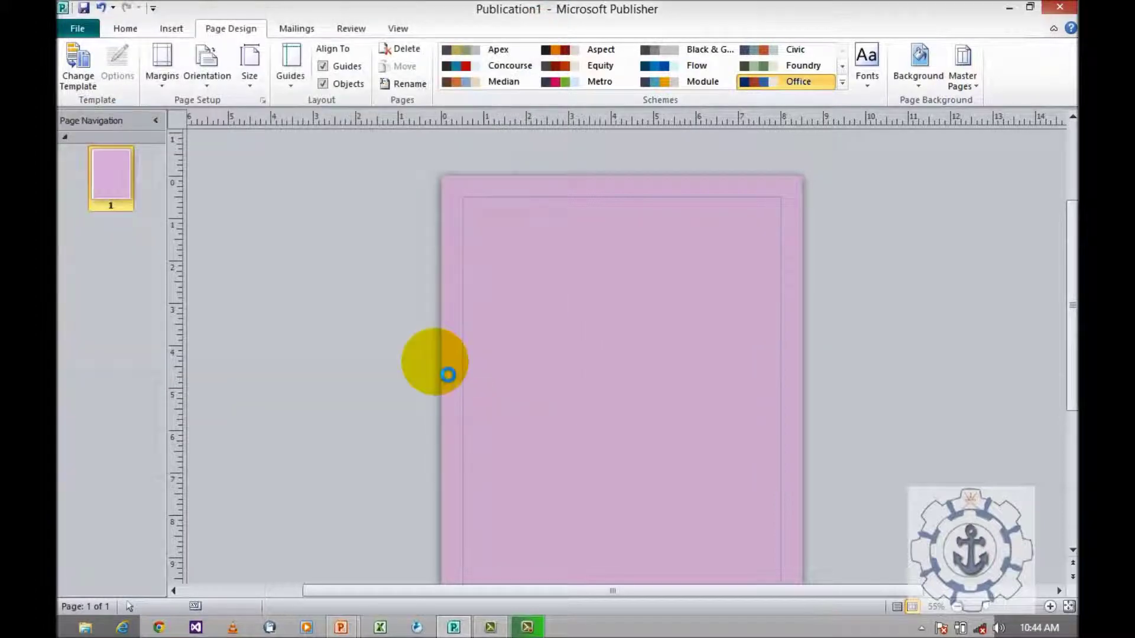
{"action": "left_click", "coordinate": [78, 29]}
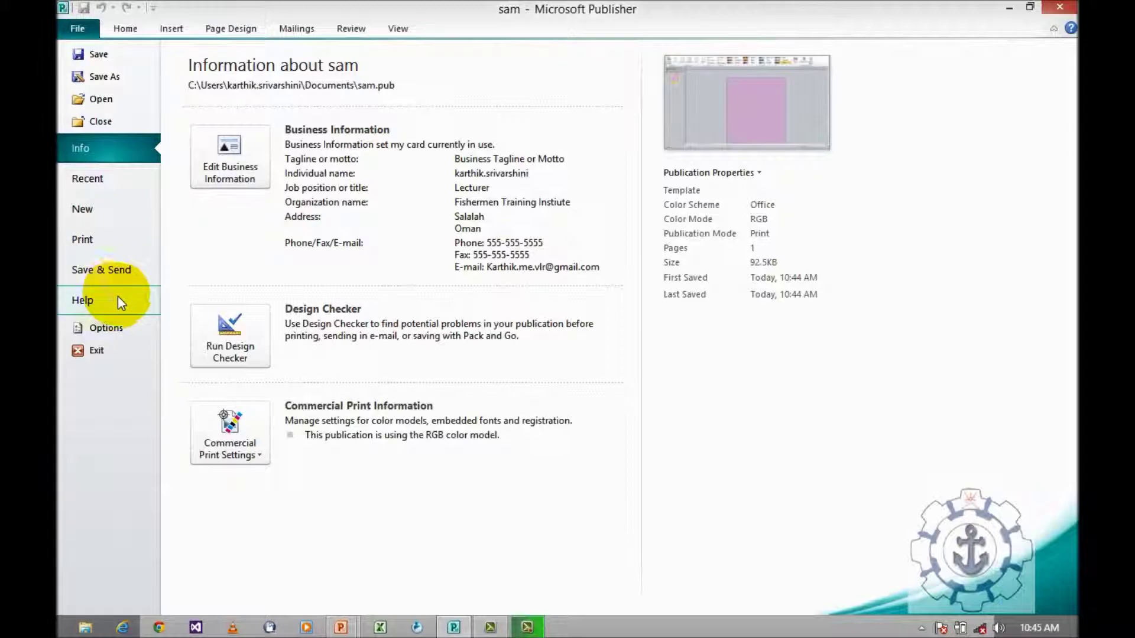
Open Save & Send and review the Publish HTML and Send Using E-mail options.
{"action": "left_click", "coordinate": [110, 276]}
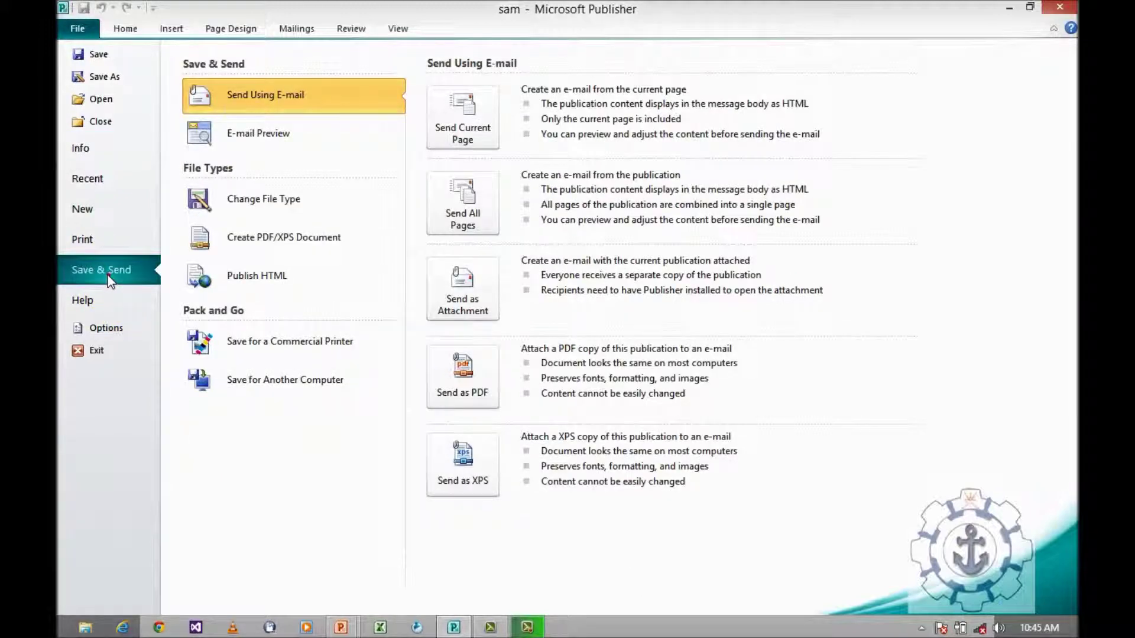
{"action": "left_click", "coordinate": [248, 295]}
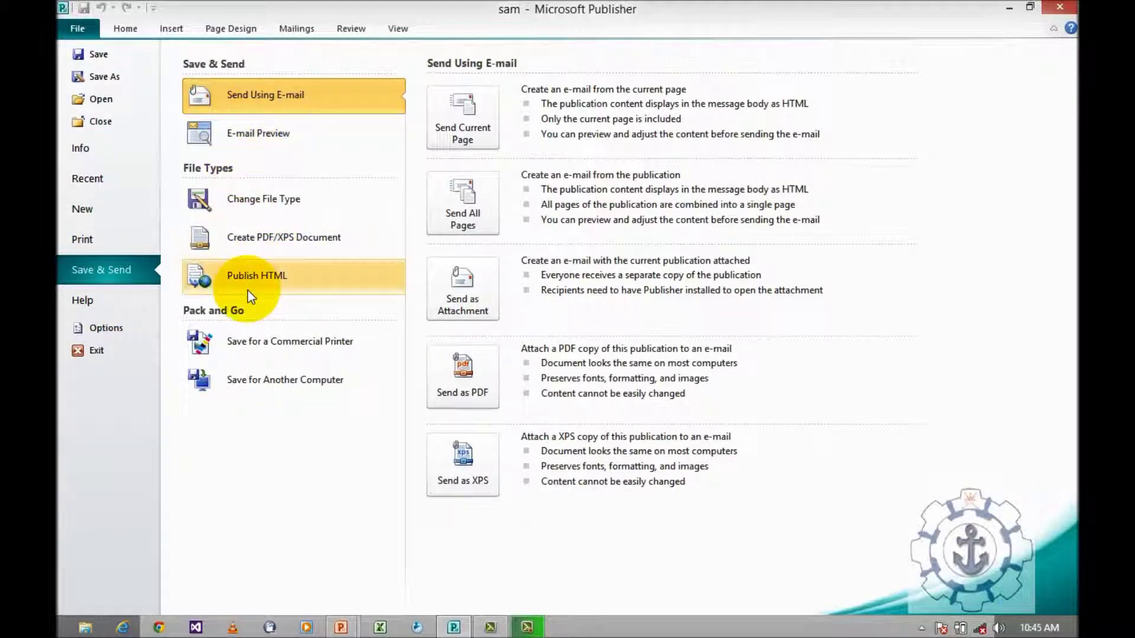
{"action": "left_click", "coordinate": [266, 101]}
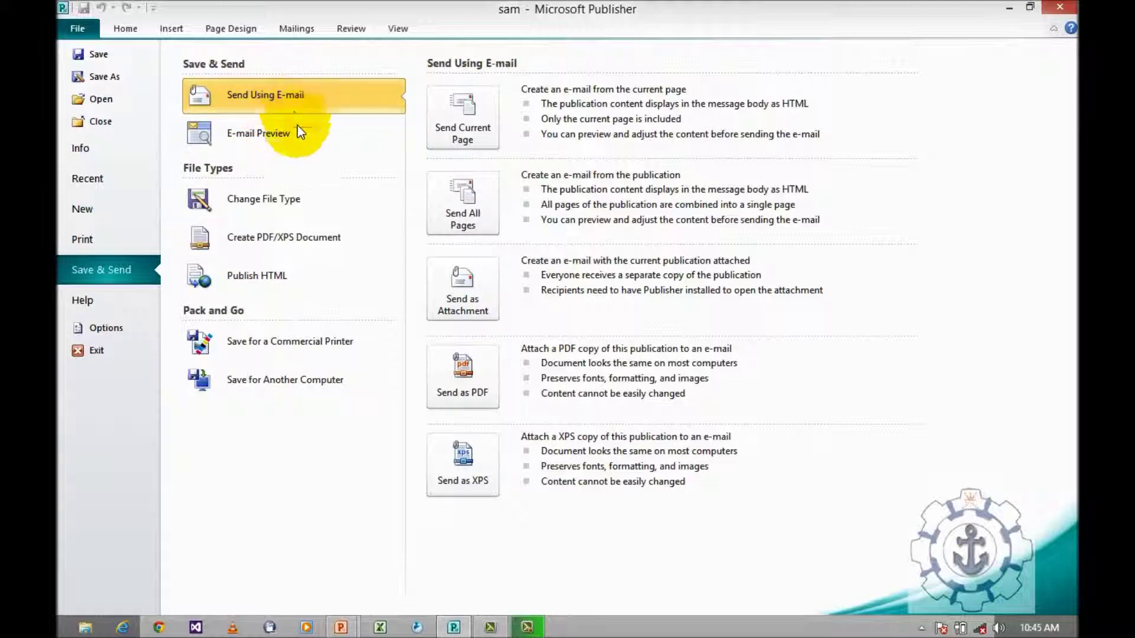